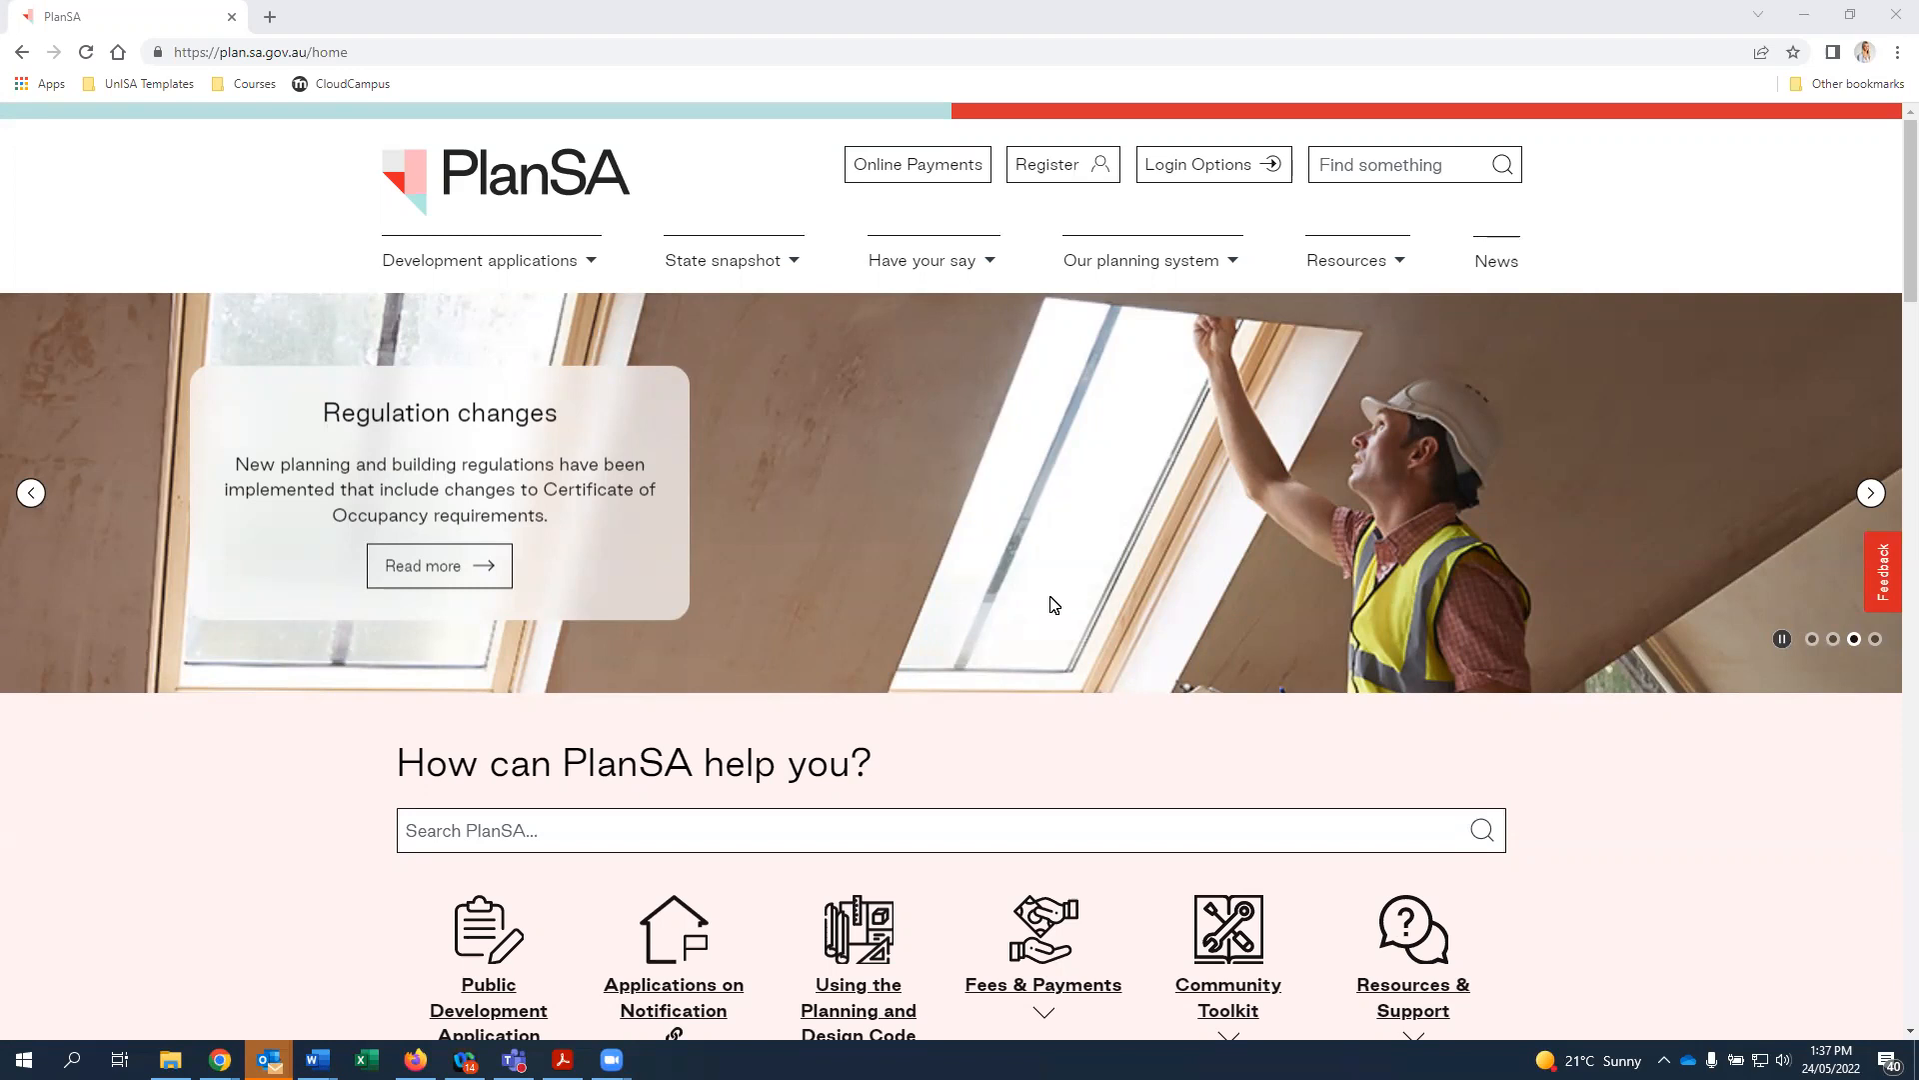
# Examine the PlanSA home page, from its web address through the sections down to Latest News
pyautogui.click(486, 58)
pyautogui.moveTo(486, 58); pyautogui.dragTo(168, 58)
pyautogui.click(158, 52)
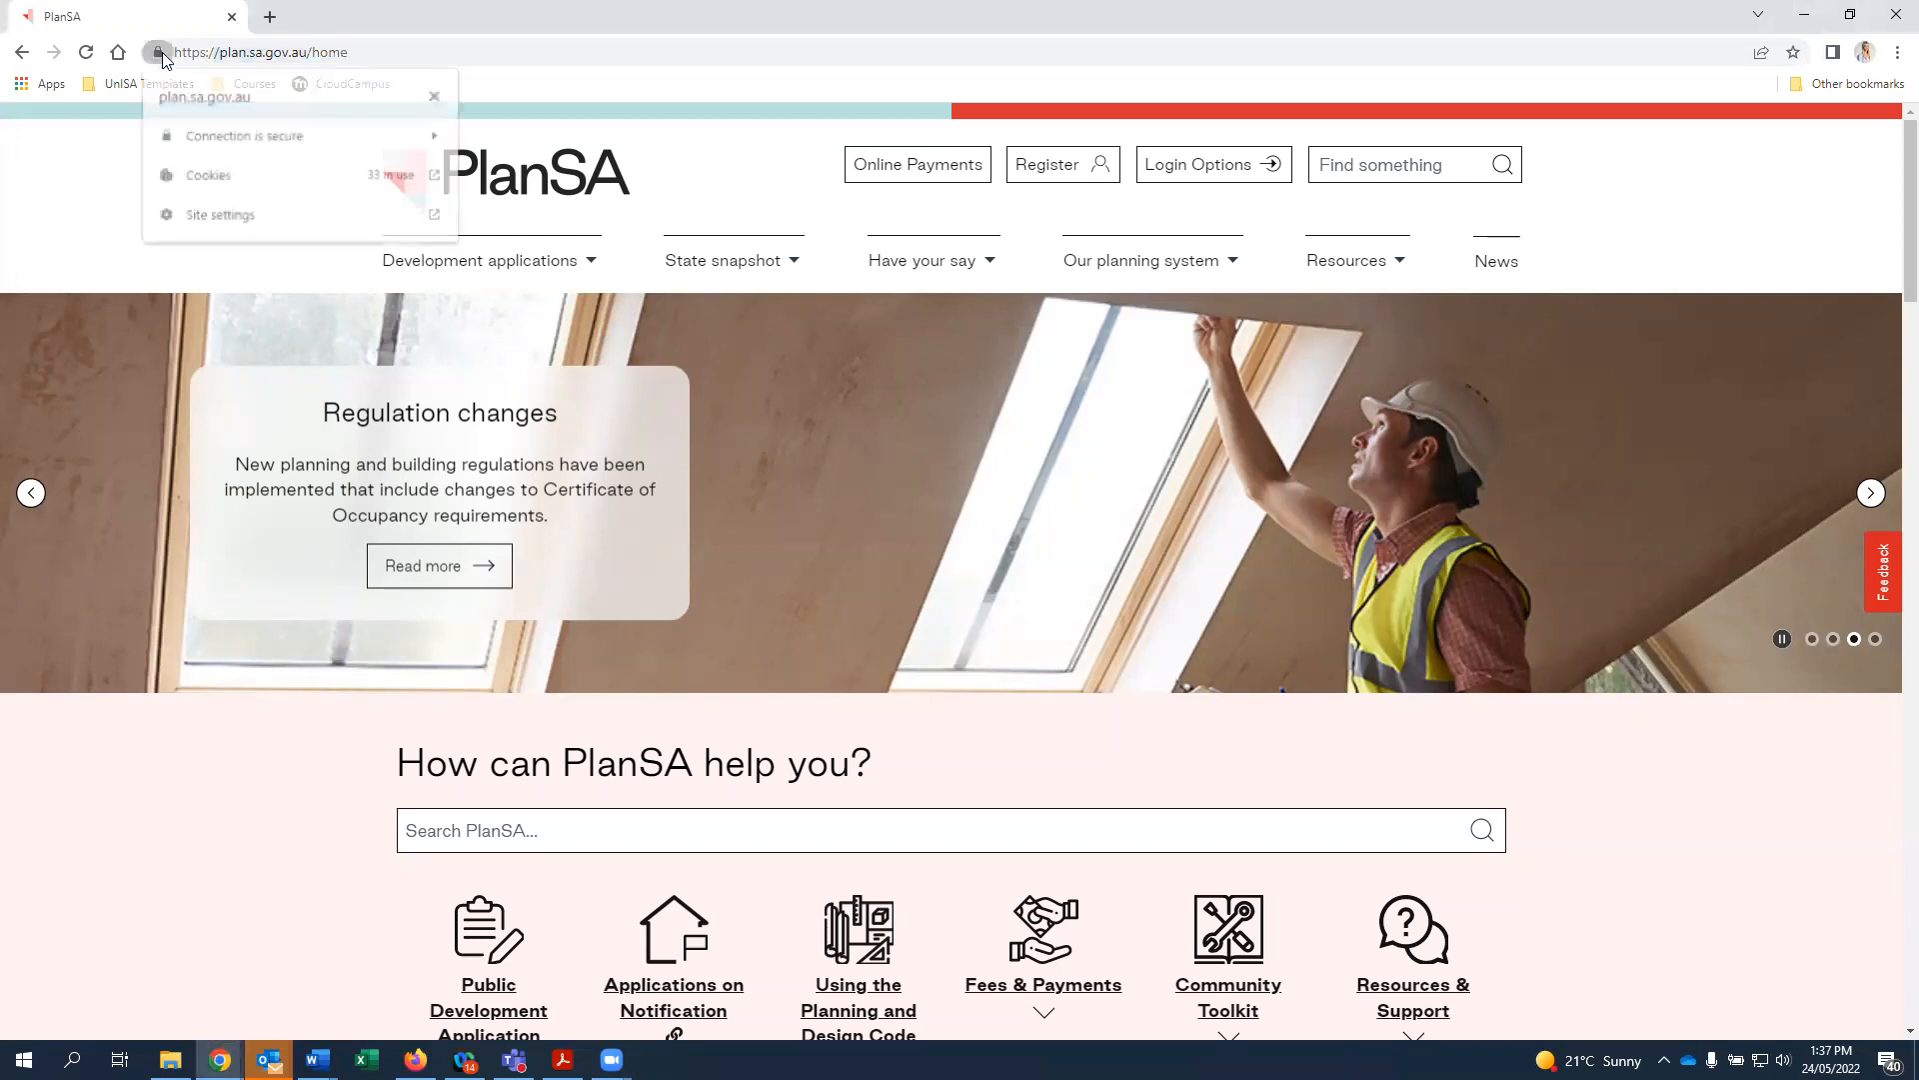
pyautogui.click(263, 54)
pyautogui.moveTo(381, 58); pyautogui.dragTo(168, 54)
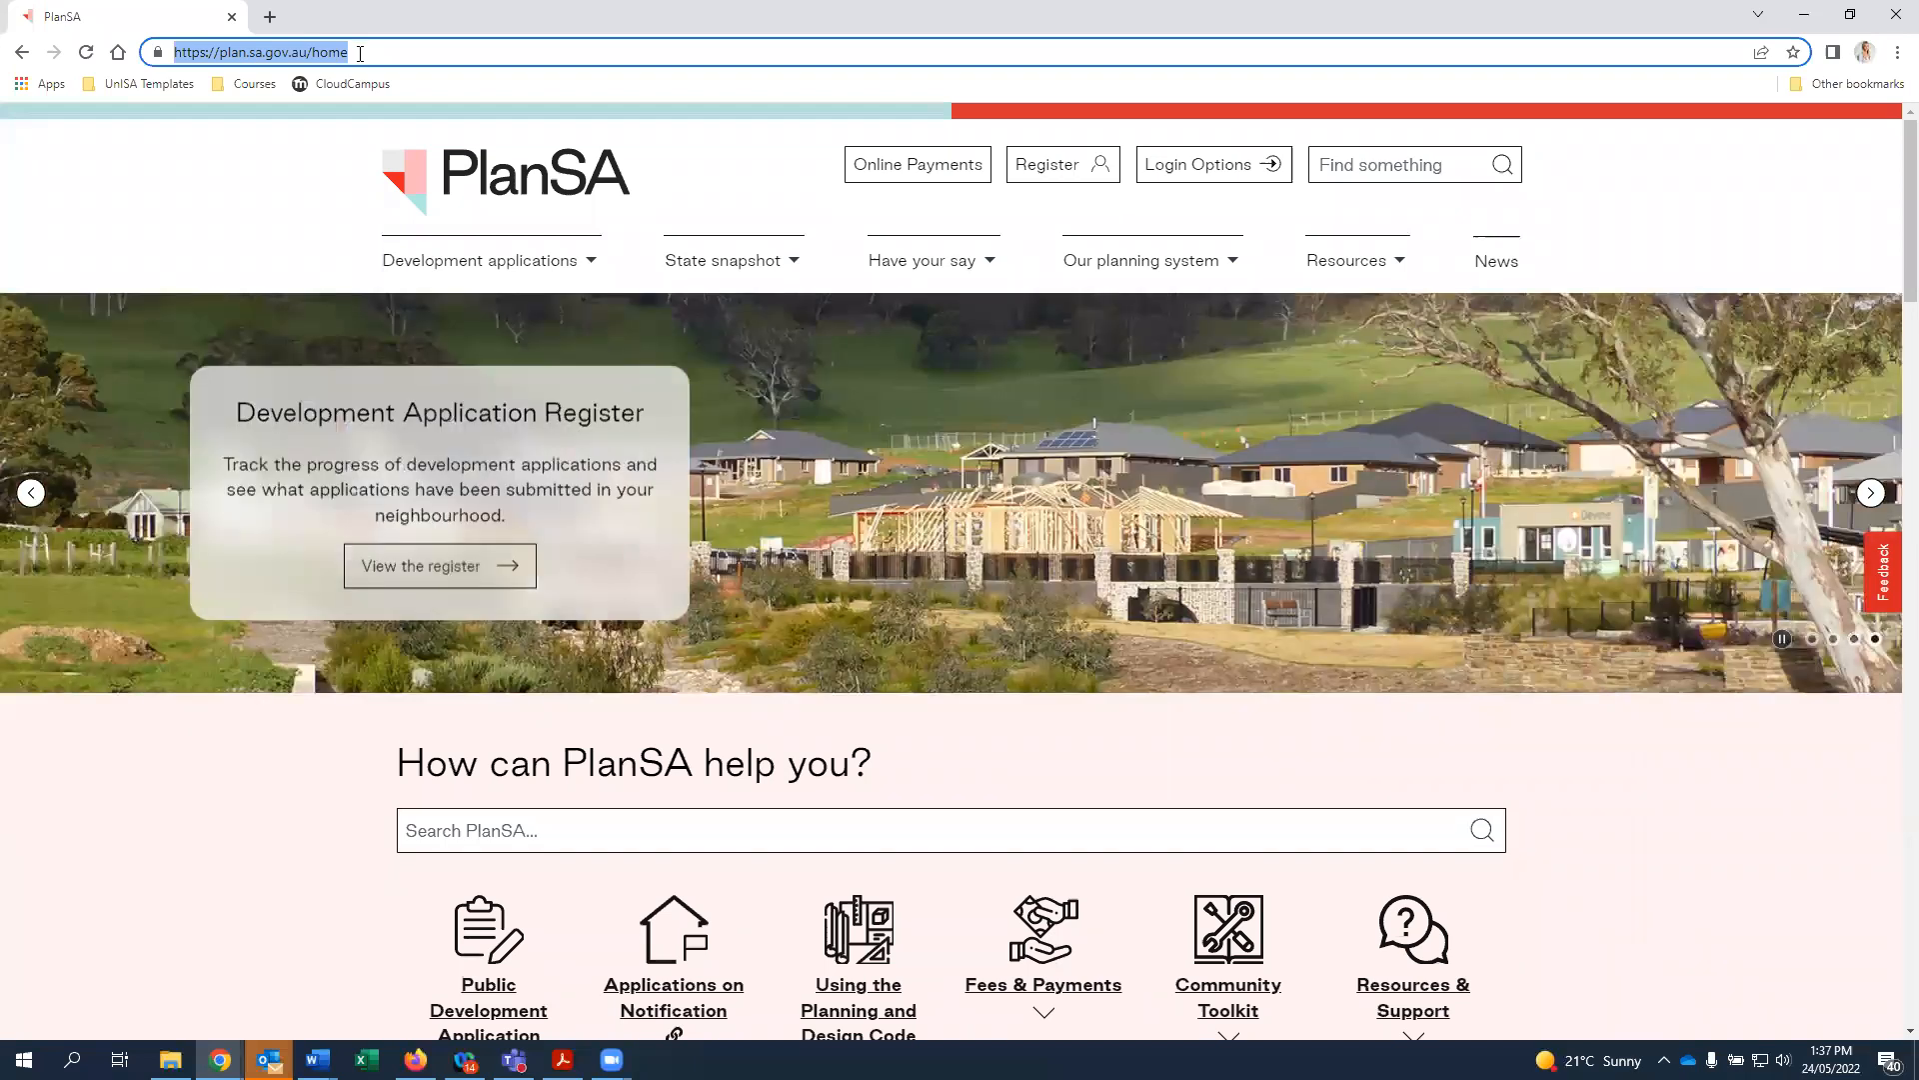
pyautogui.click(760, 359)
pyautogui.scroll(-4, 782, 384)
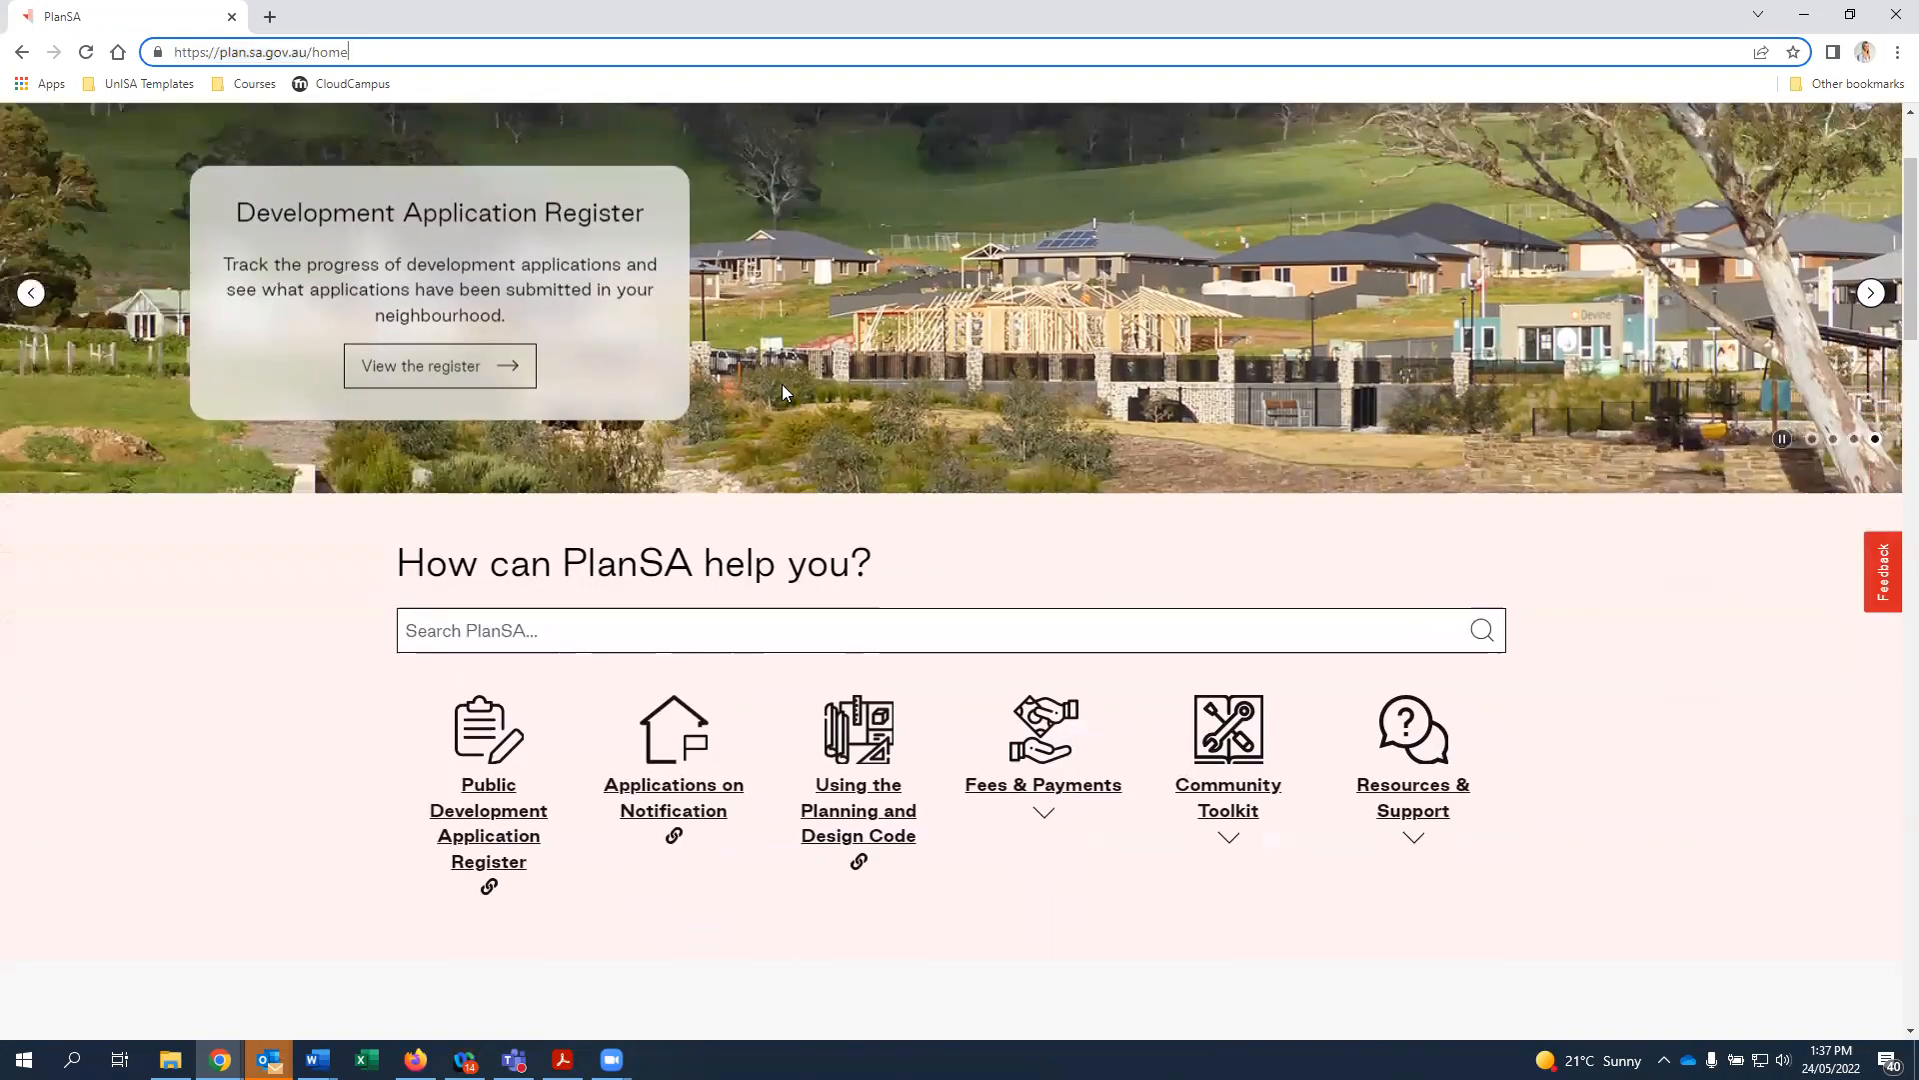
pyautogui.scroll(-10, 786, 392)
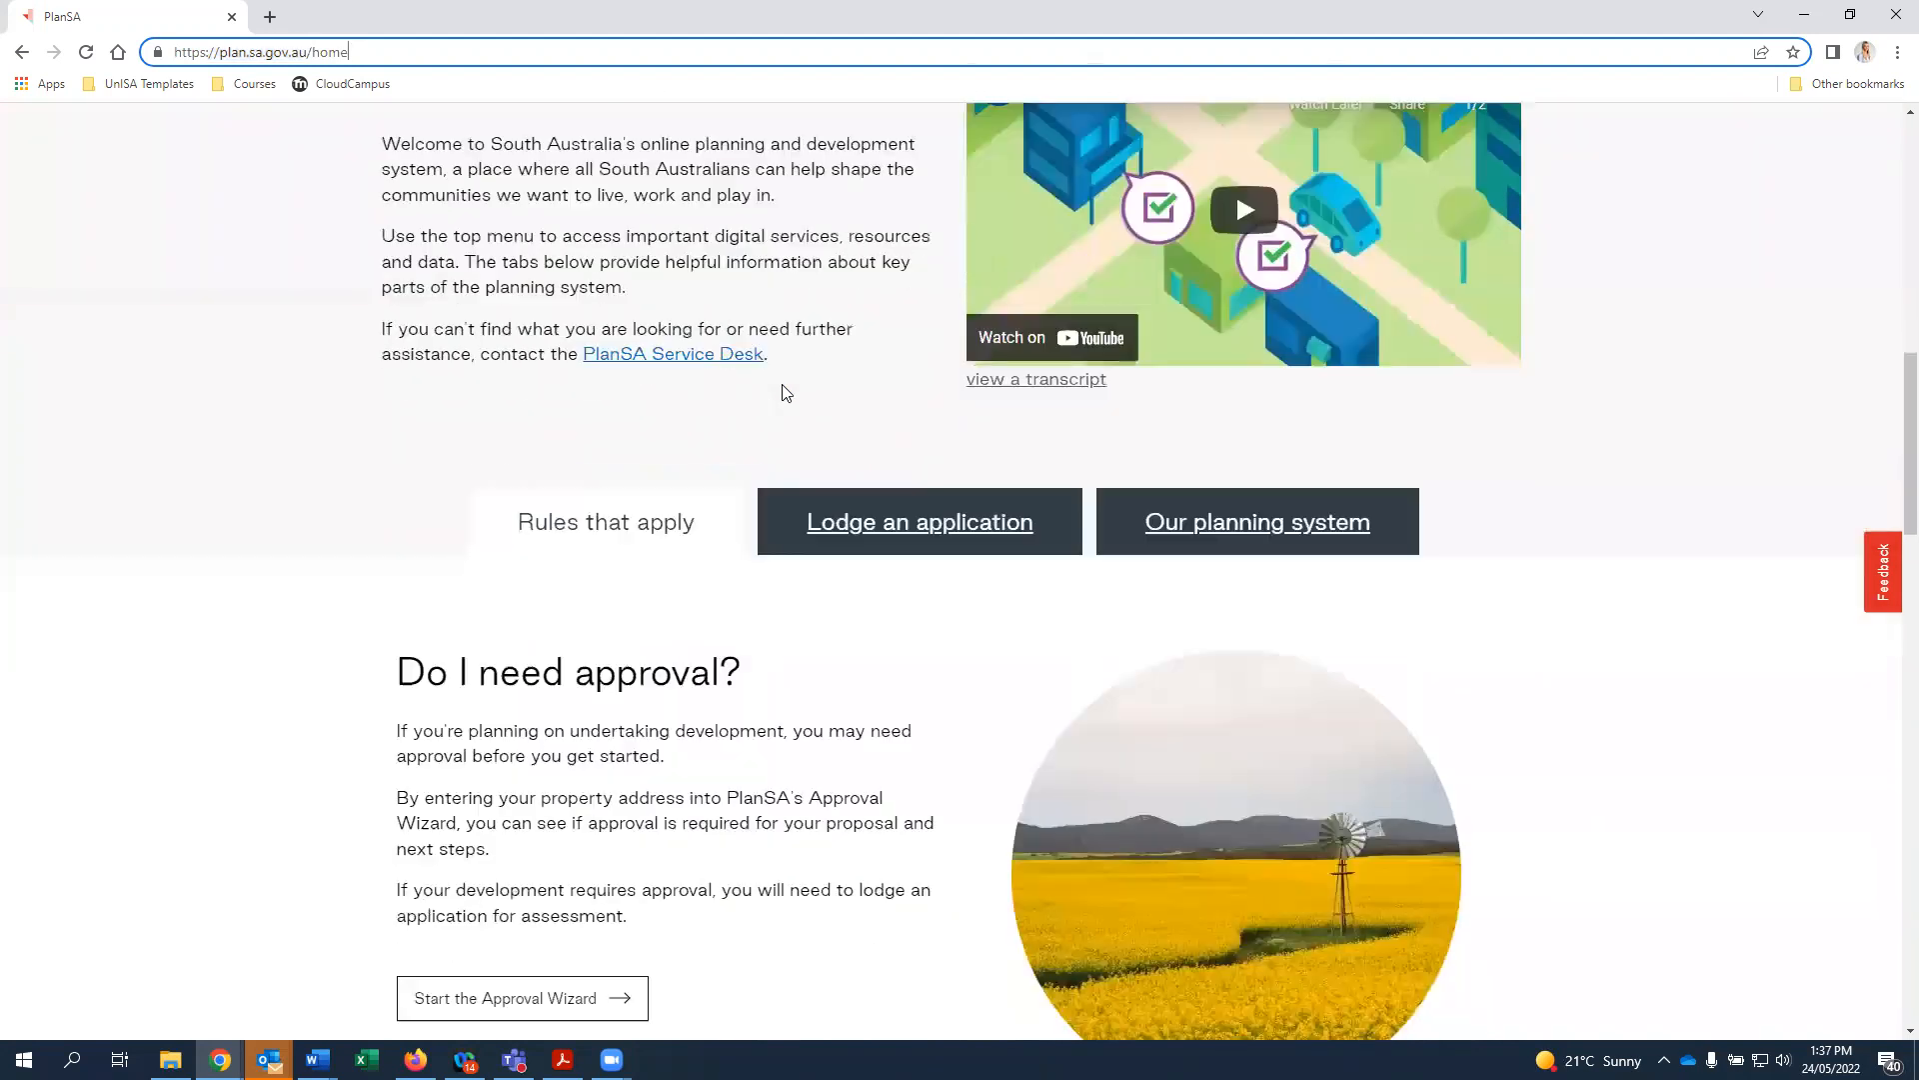
pyautogui.scroll(-12, 785, 392)
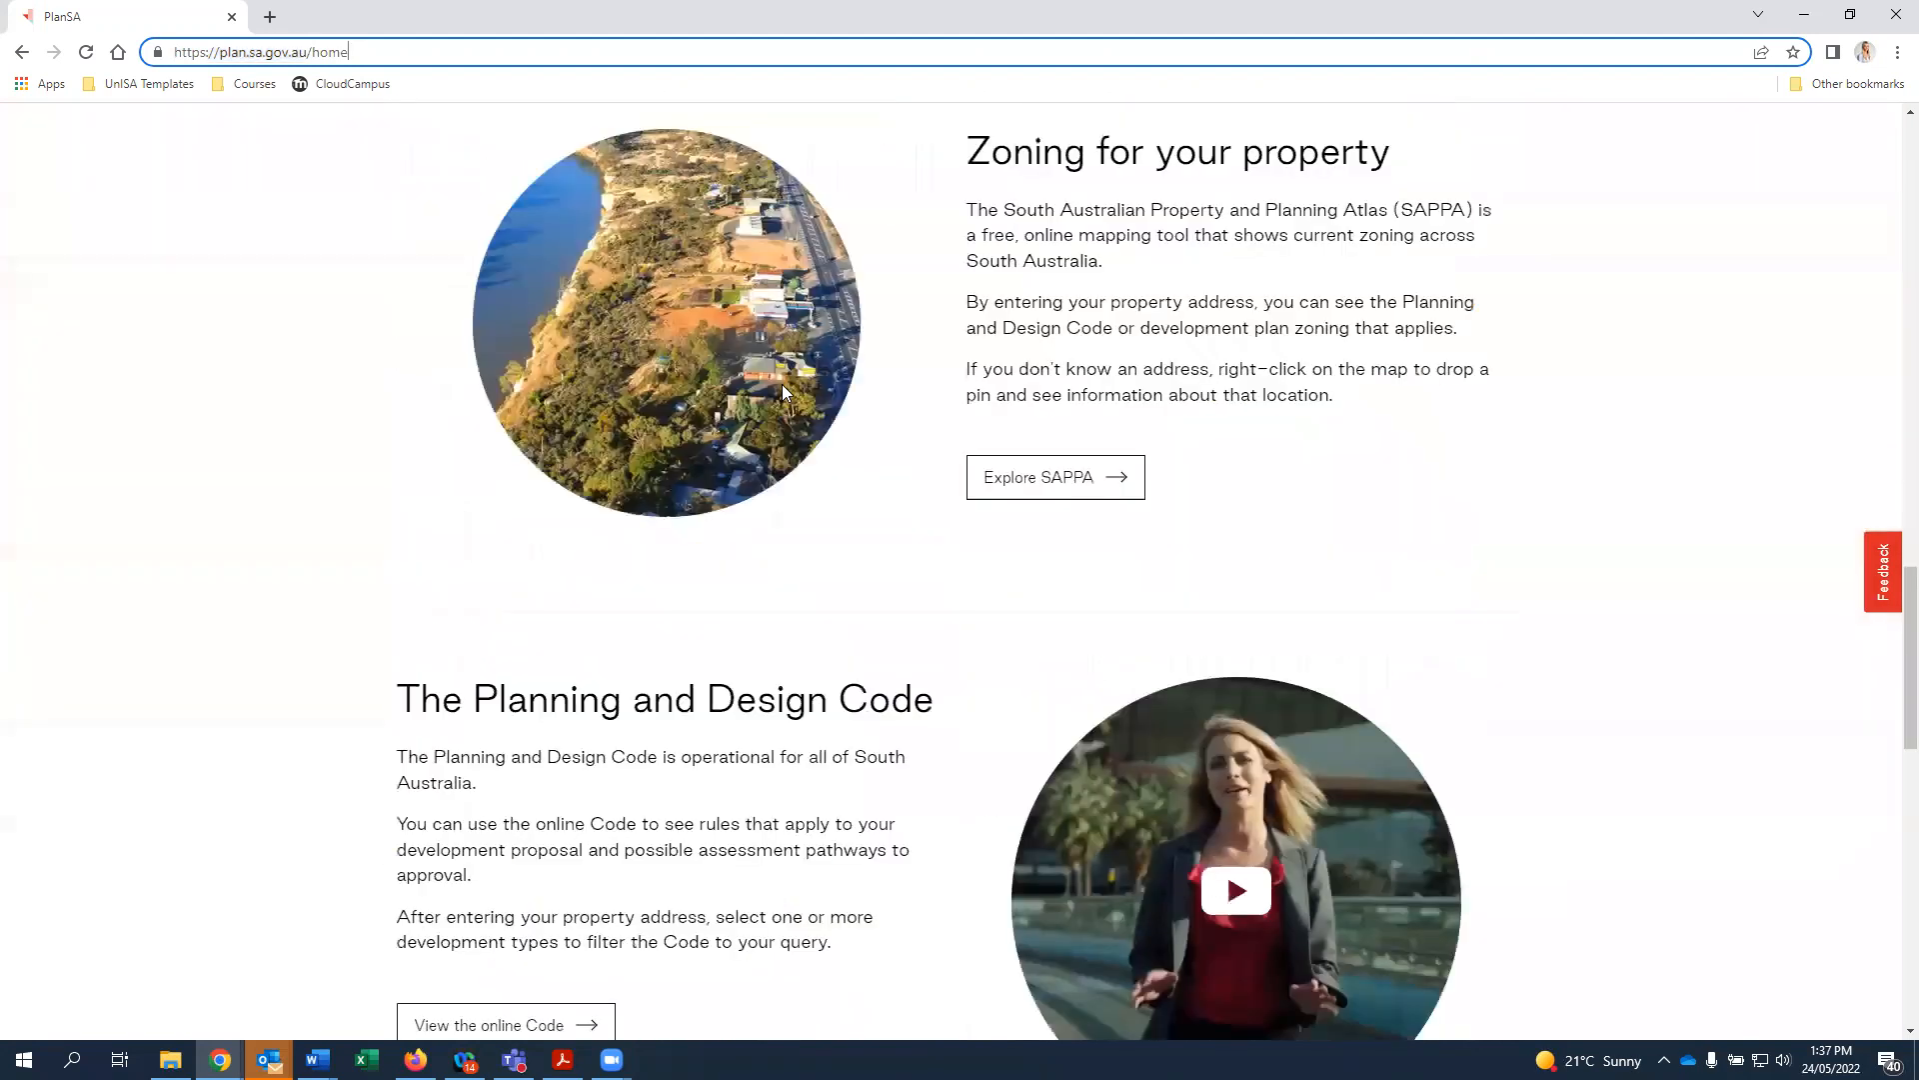
pyautogui.scroll(-8, 783, 391)
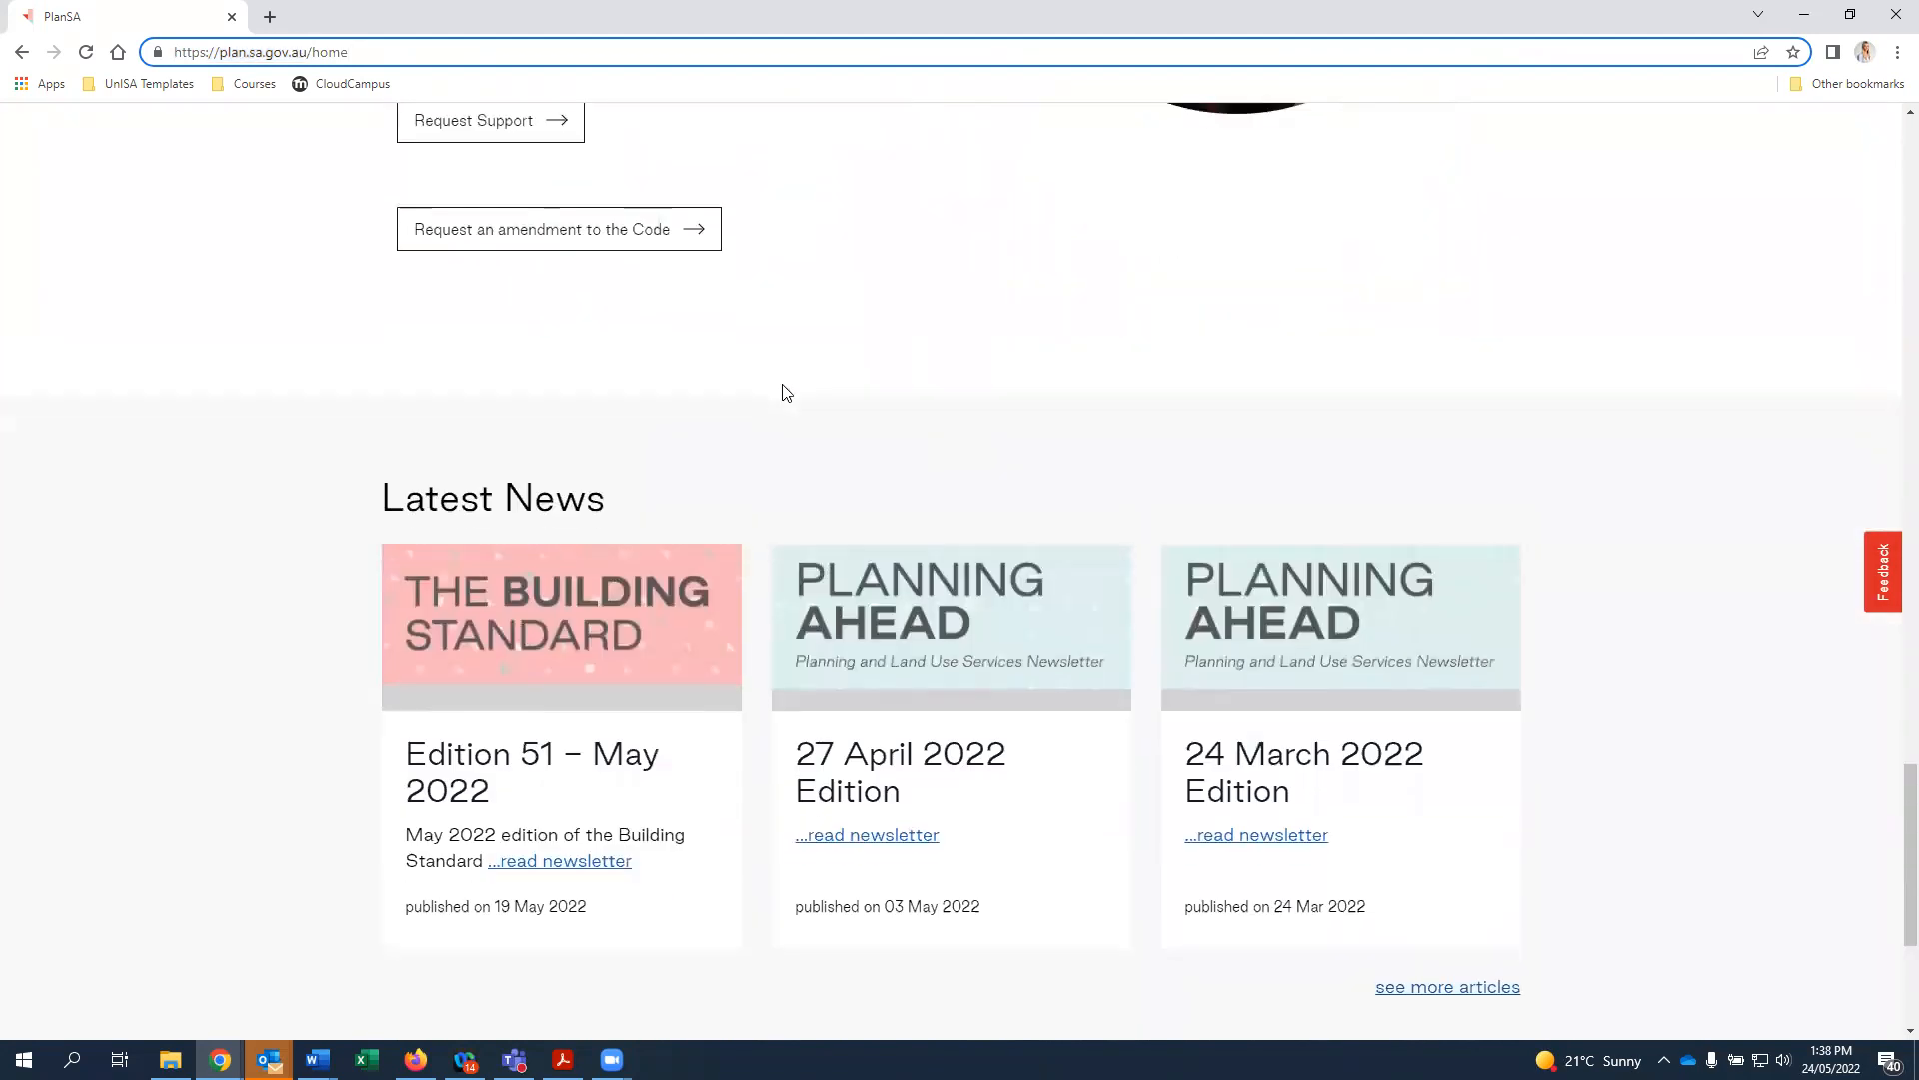
pyautogui.scroll(20, 781, 385)
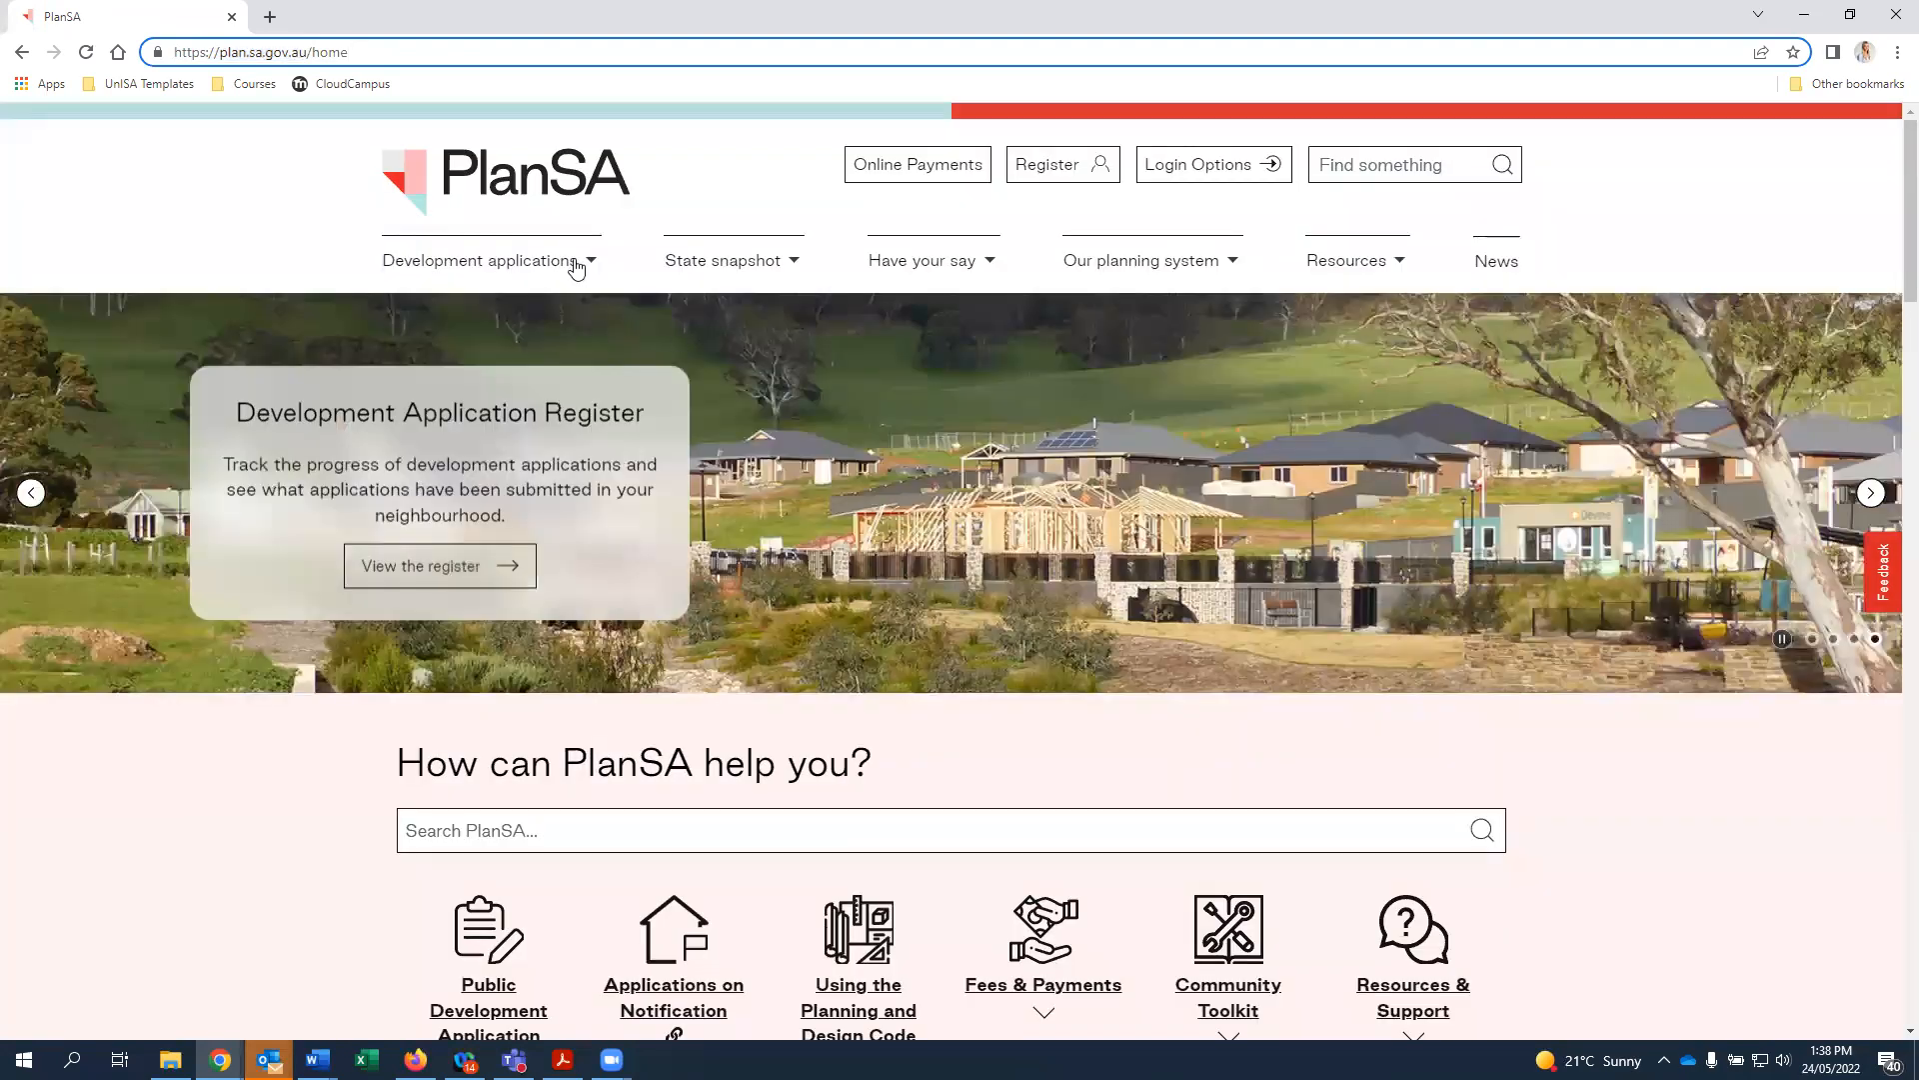
# View the topics offered under Development applications, and close the list again
pyautogui.click(575, 267)
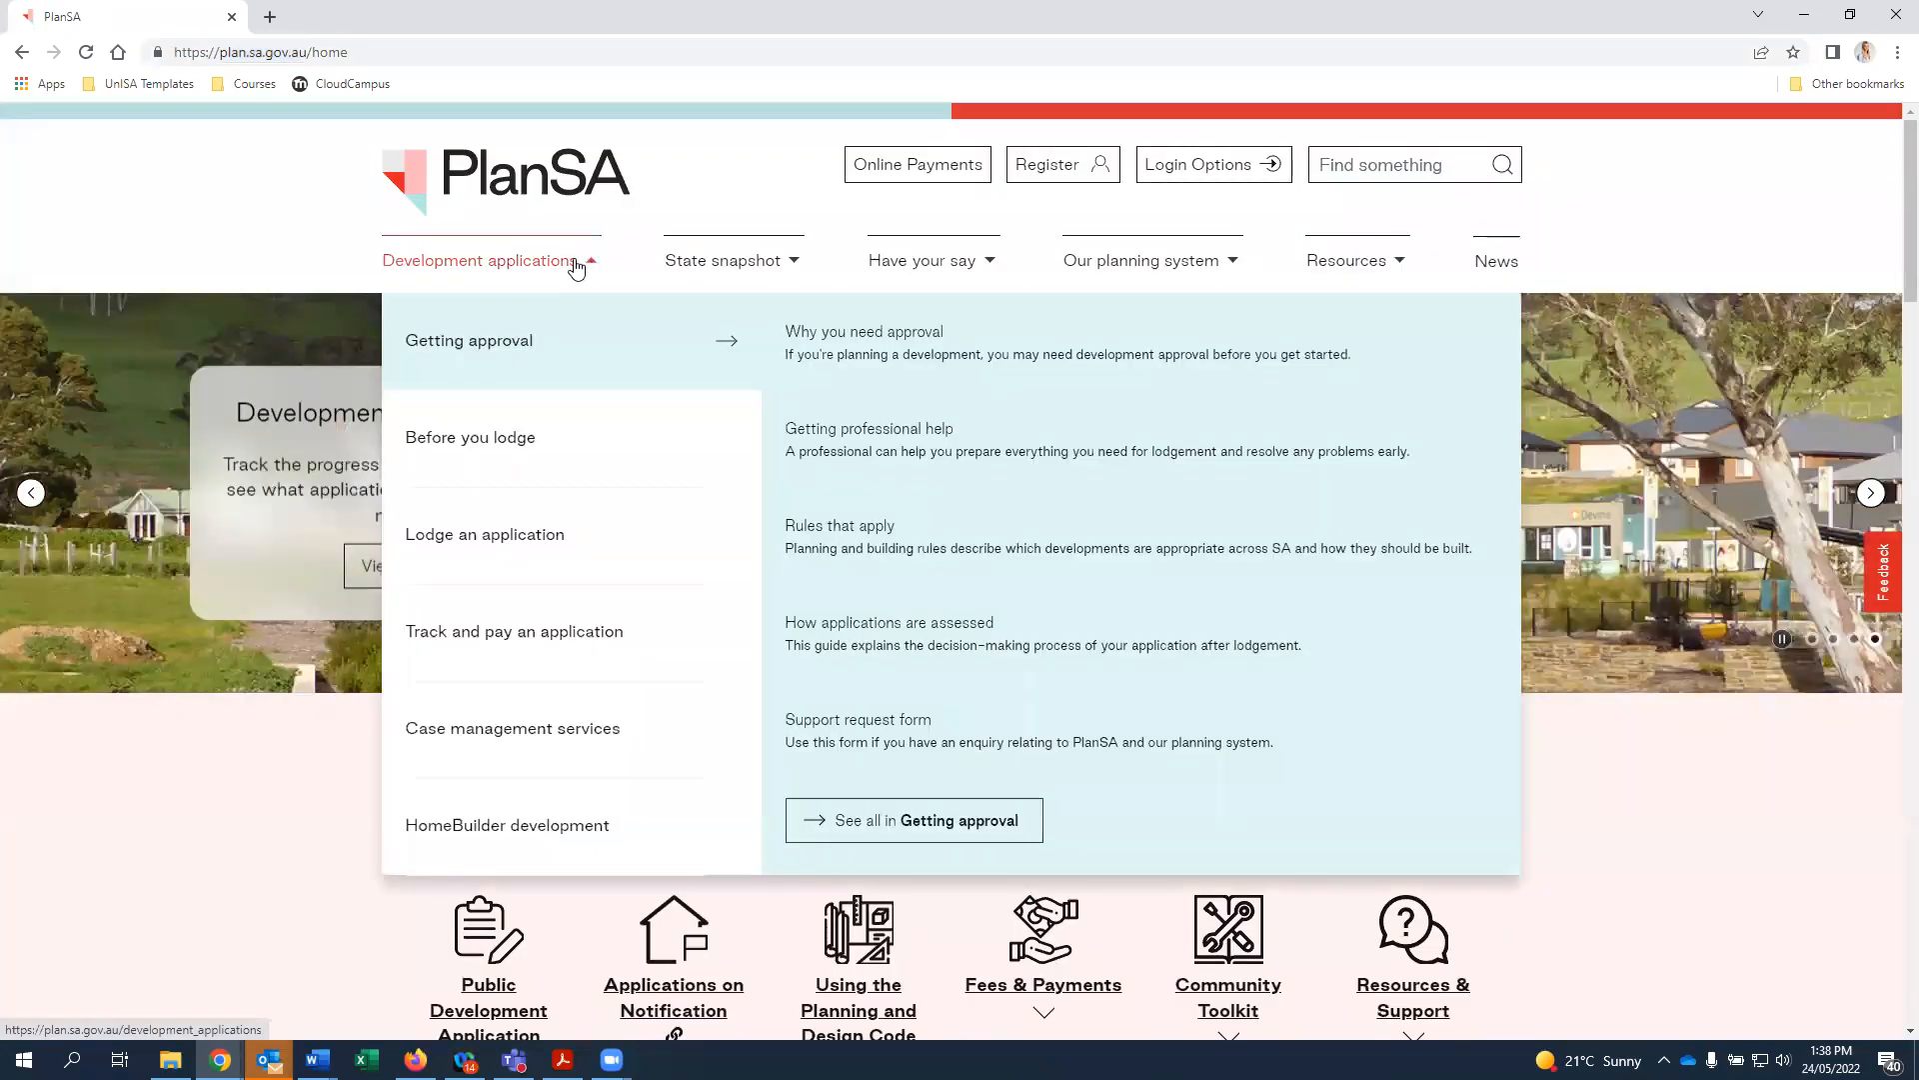
pyautogui.click(523, 268)
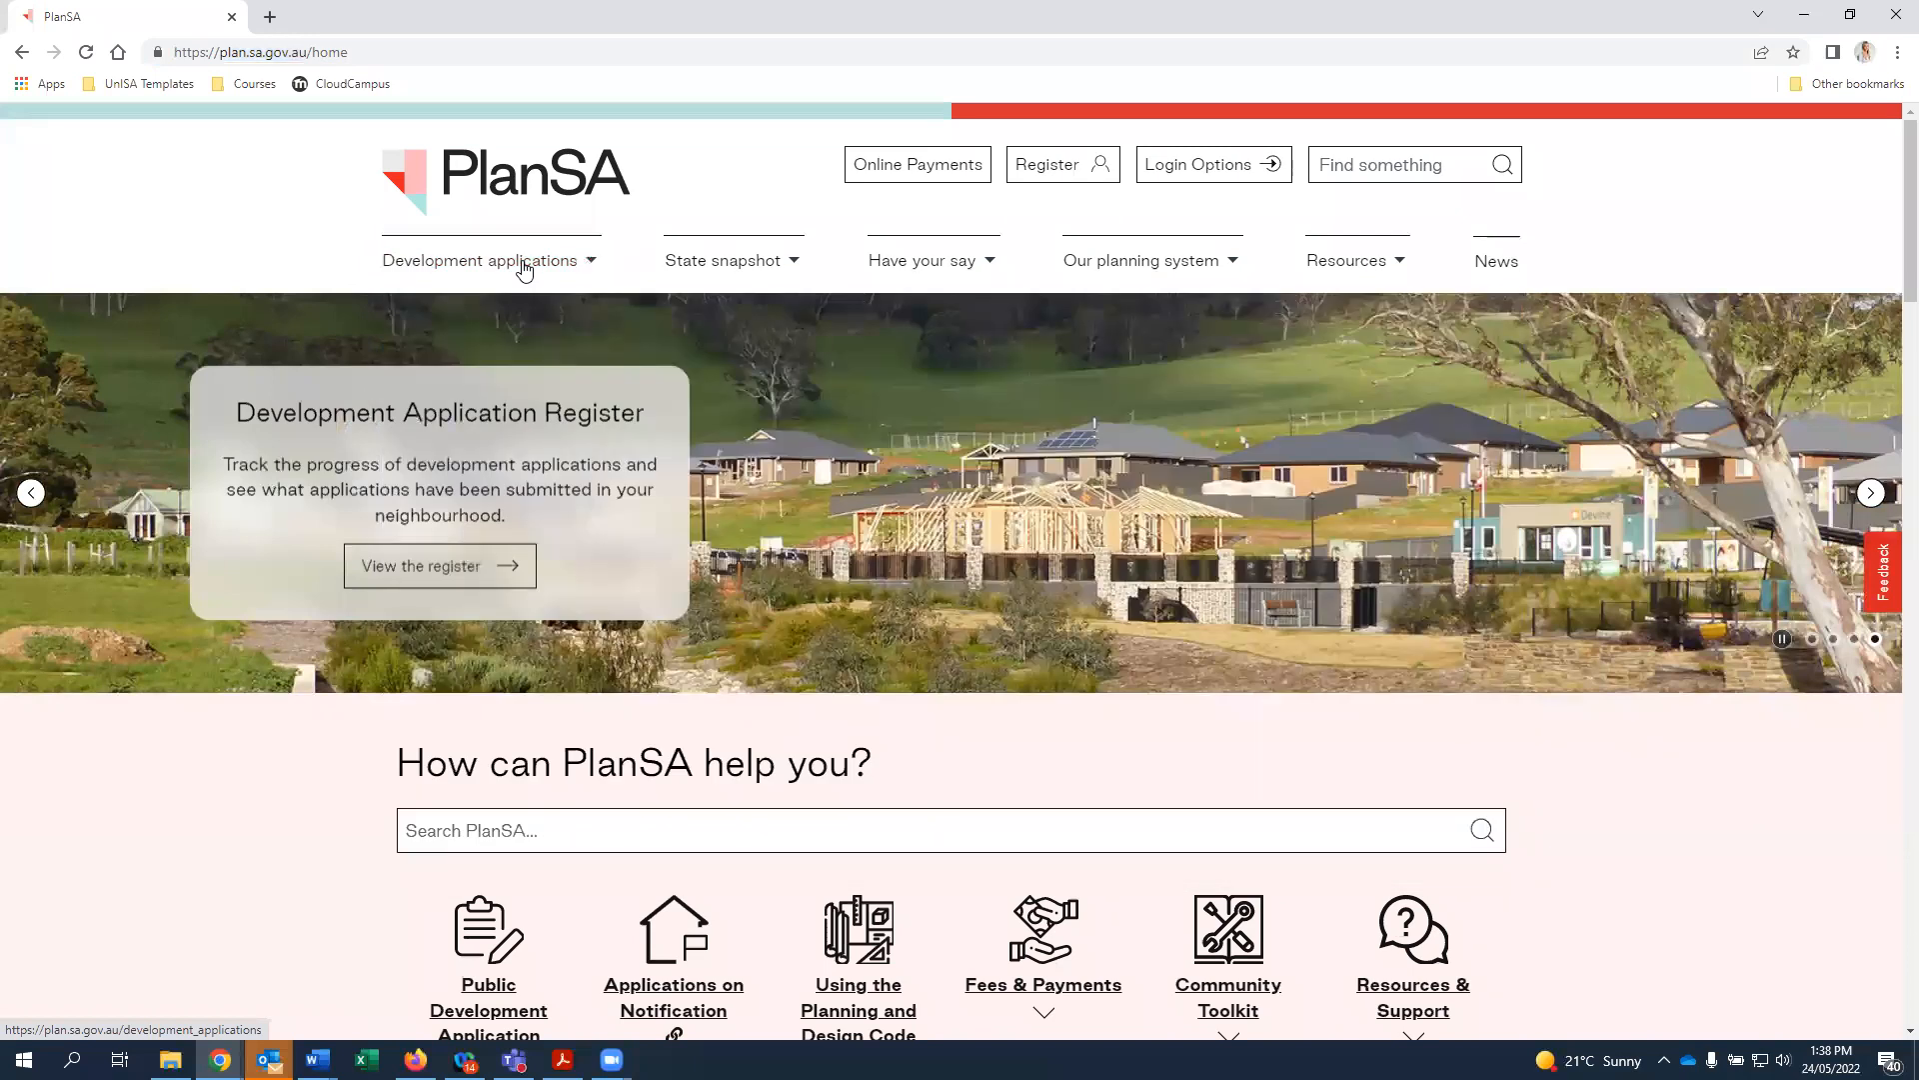
pyautogui.click(523, 268)
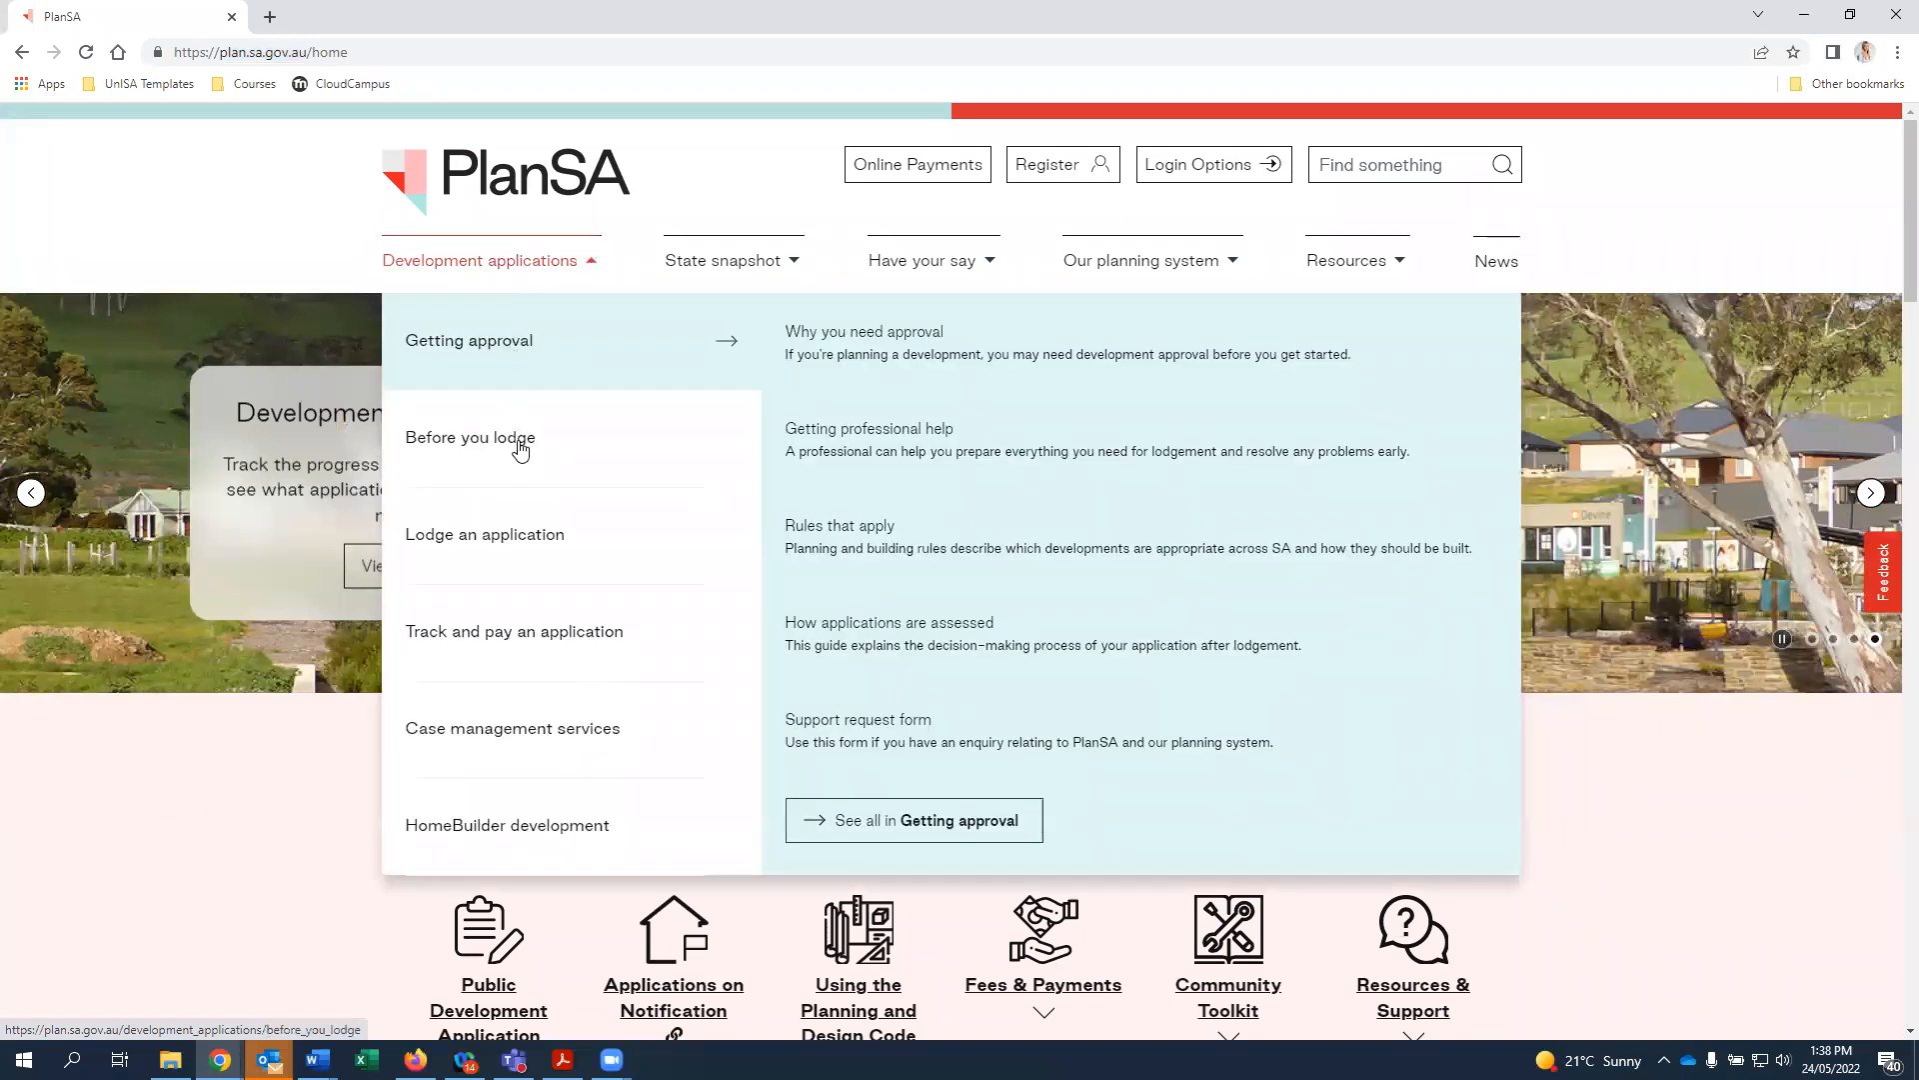
pyautogui.click(178, 648)
# Open the SAPPA map from the home page's Zoning for your property section and dismiss its getting-started message
pyautogui.scroll(-3, 180, 652)
pyautogui.scroll(-10, 182, 657)
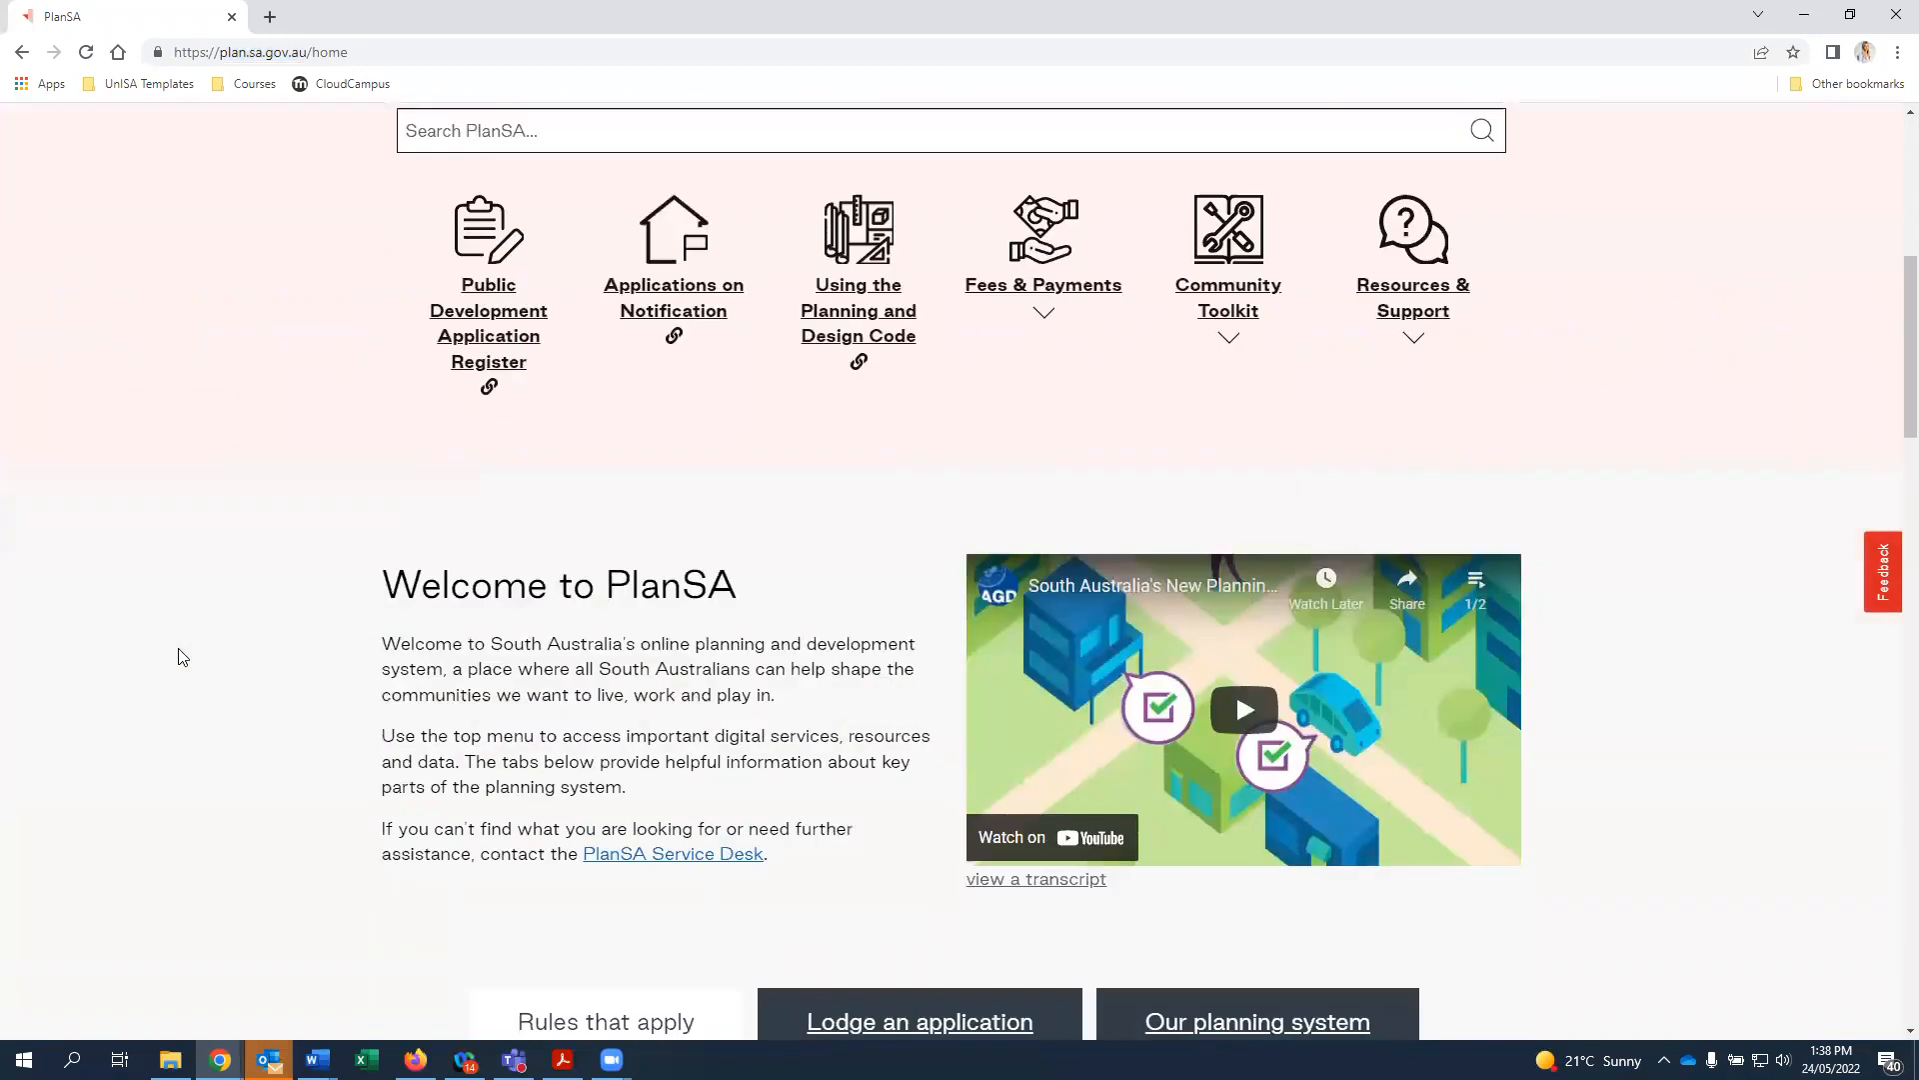
pyautogui.scroll(-6, 182, 657)
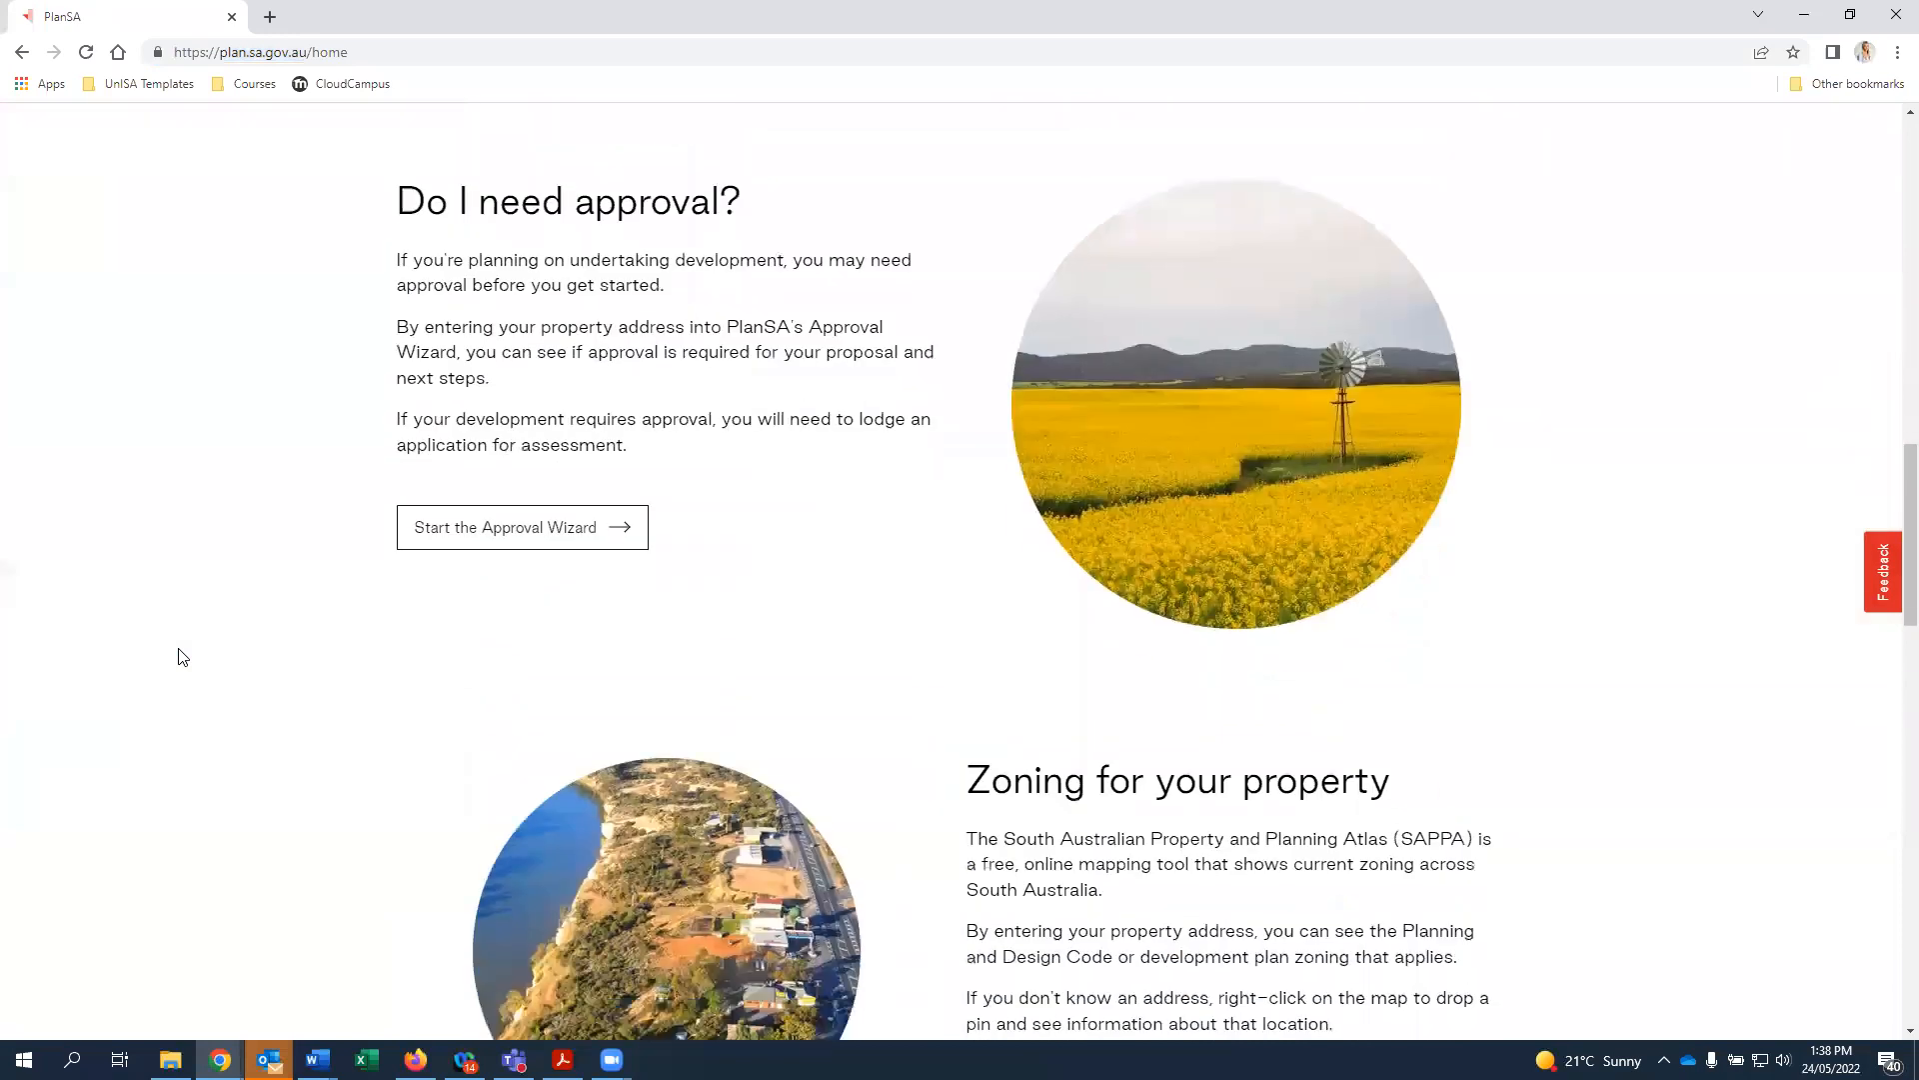
pyautogui.click(1034, 878)
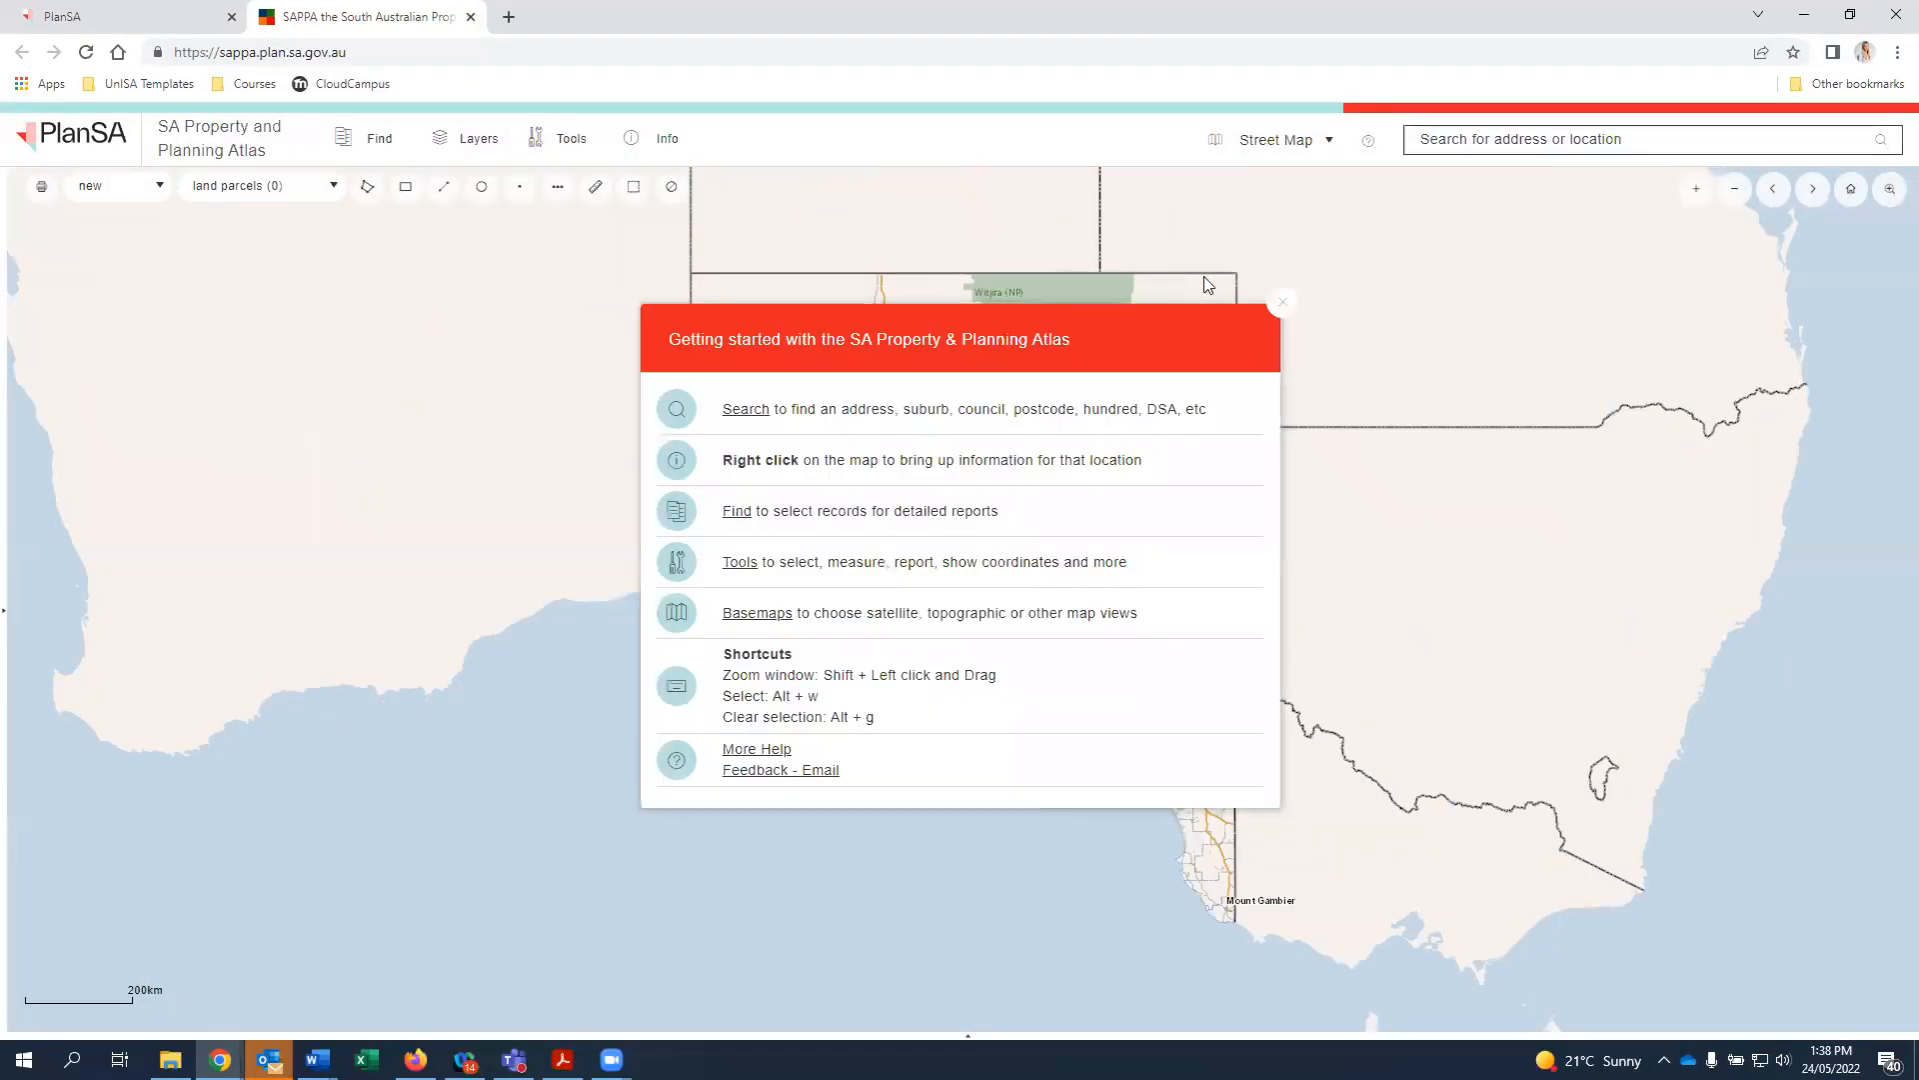
pyautogui.click(1283, 302)
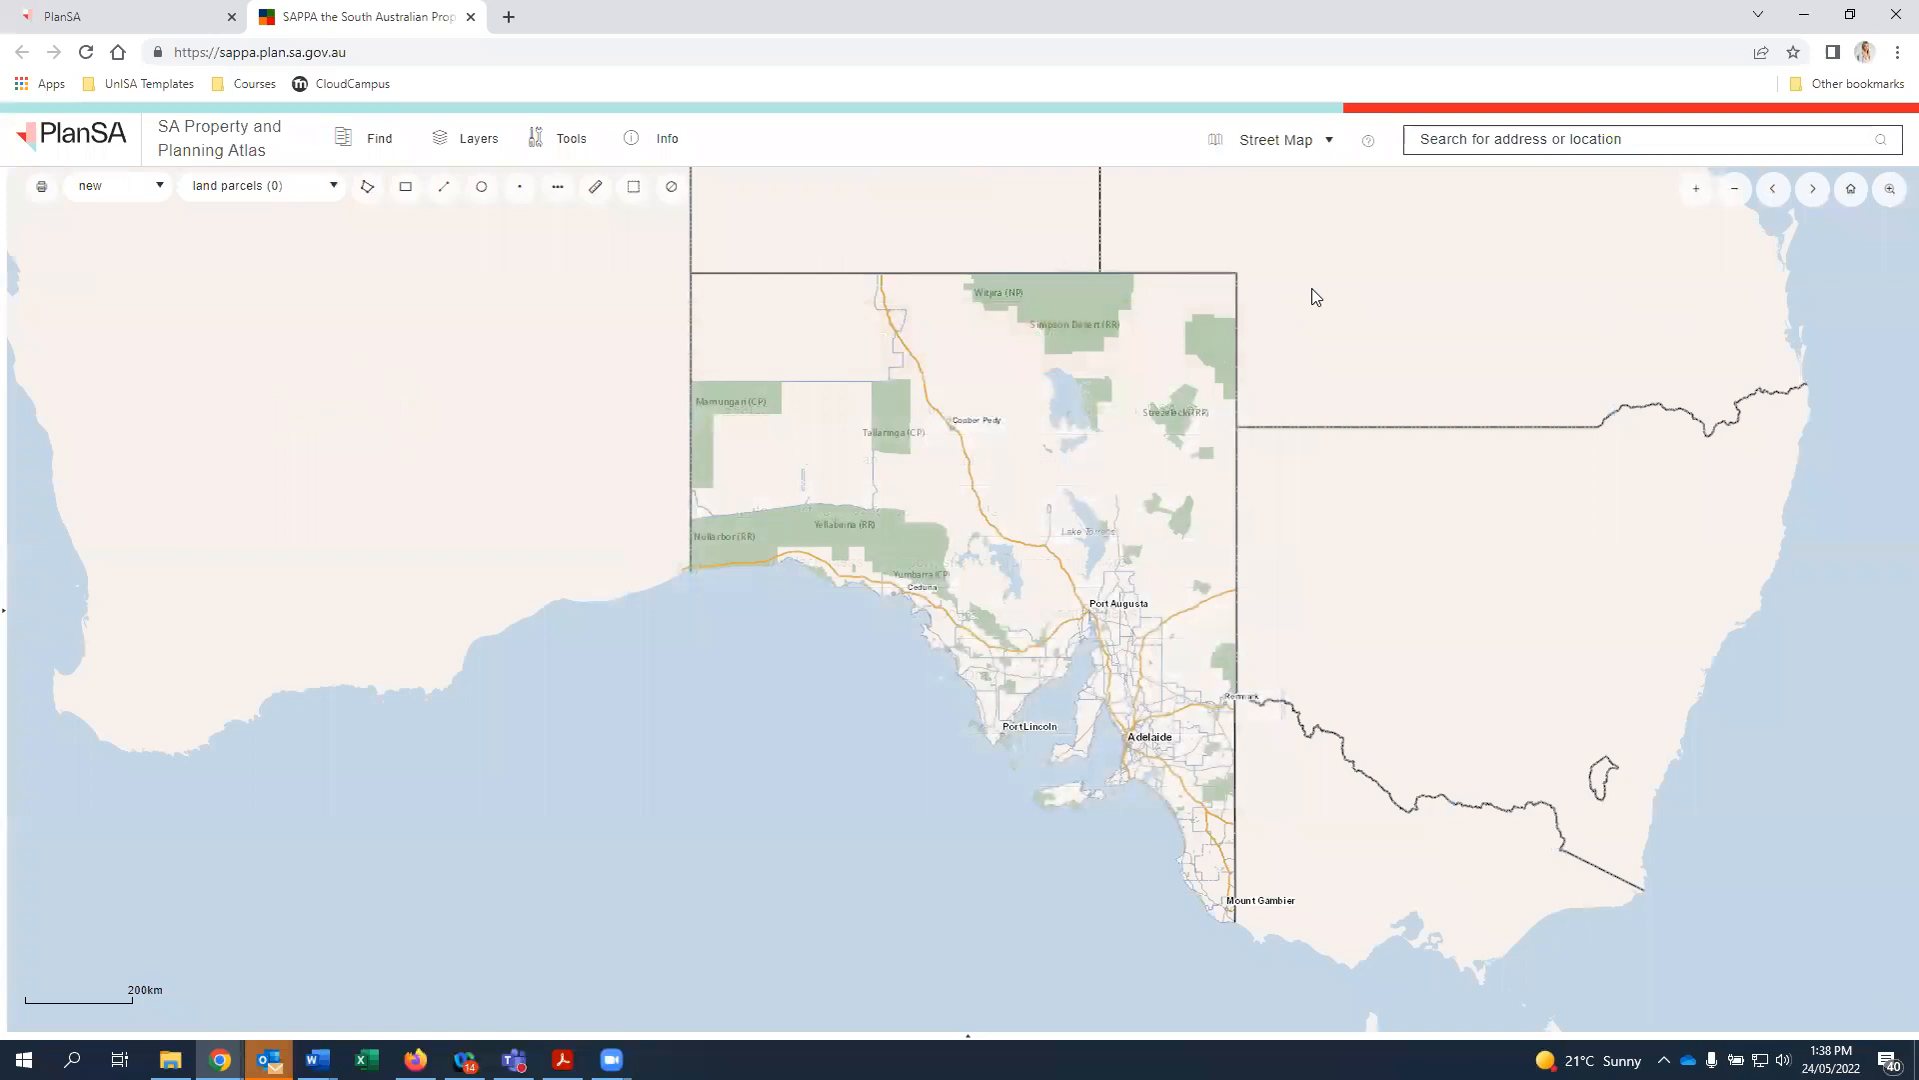
# Bring the Adelaide metropolitan area into close view on the SAPPA map
pyautogui.click(1594, 130)
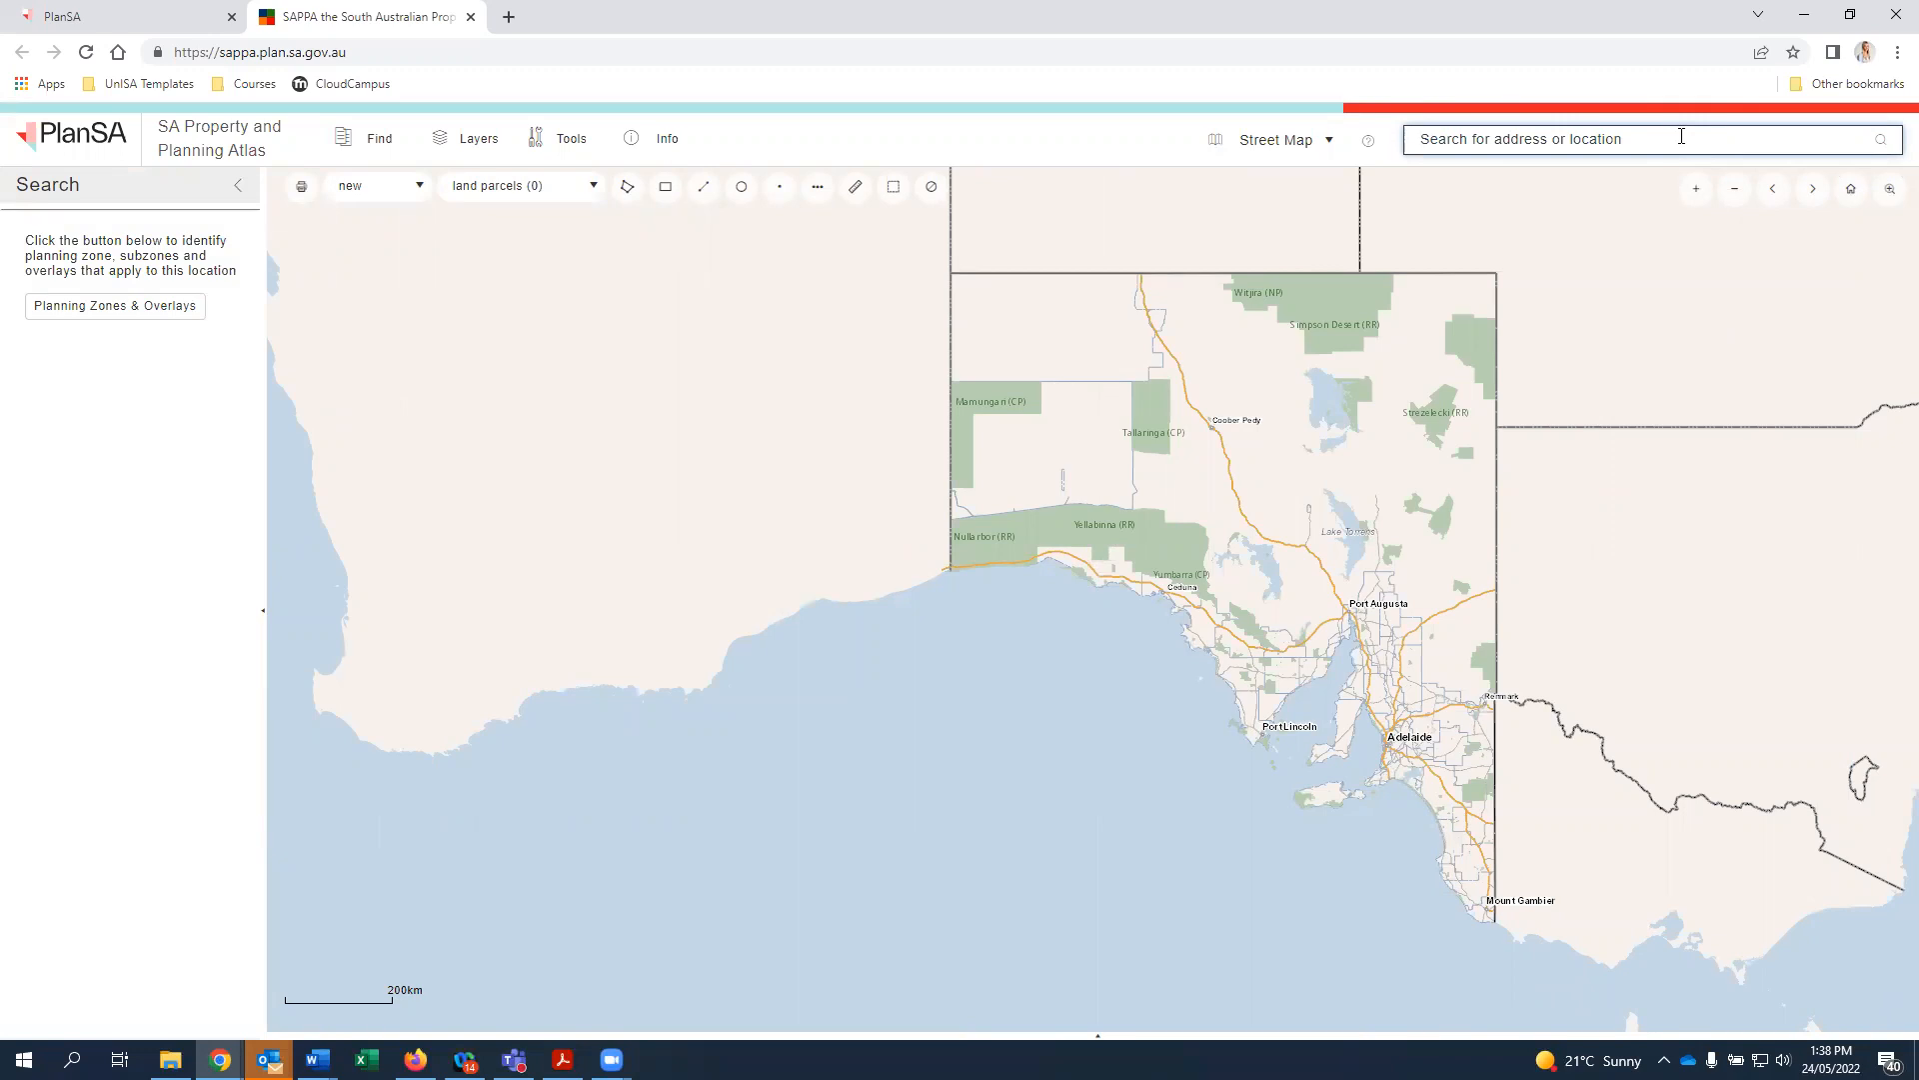
pyautogui.scroll(1, 1405, 729)
pyautogui.moveTo(1406, 731); pyautogui.dragTo(1145, 677)
pyautogui.scroll(4, 1132, 719)
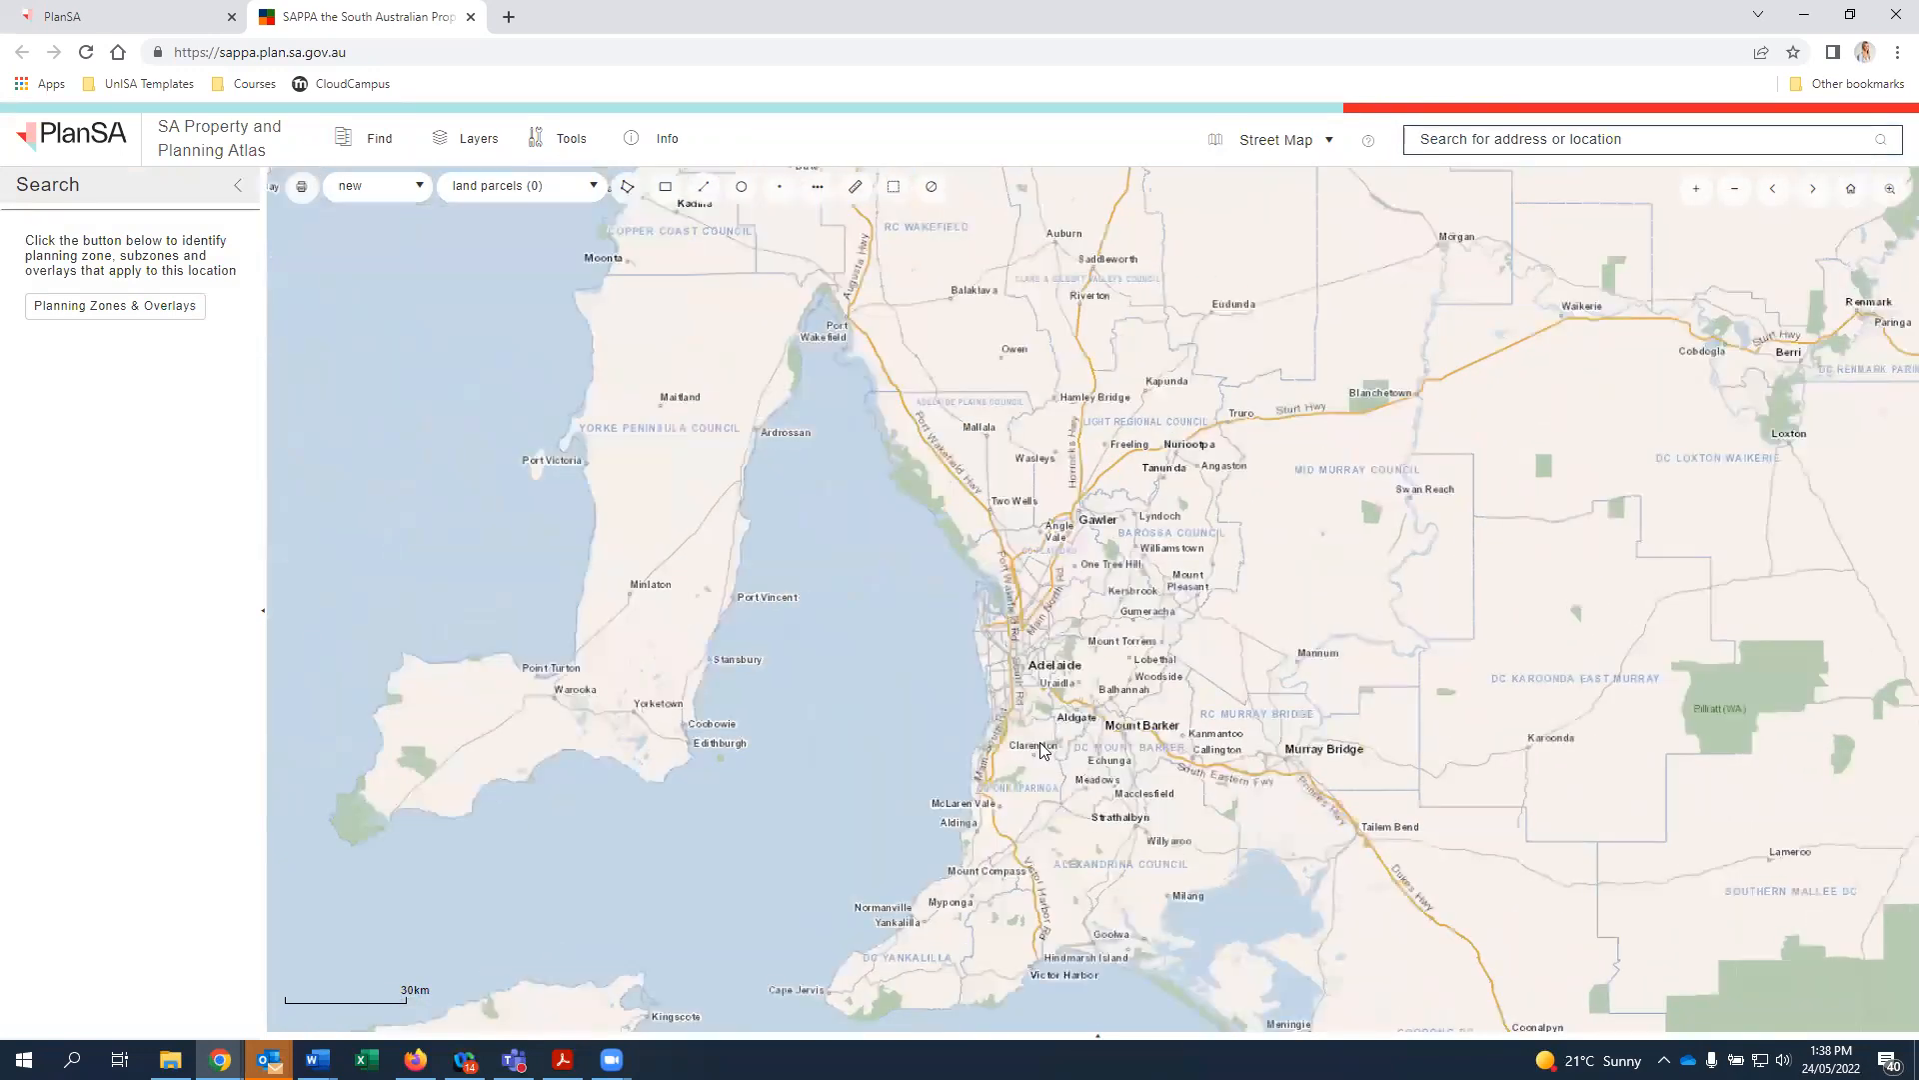
pyautogui.moveTo(1027, 801); pyautogui.dragTo(1092, 648)
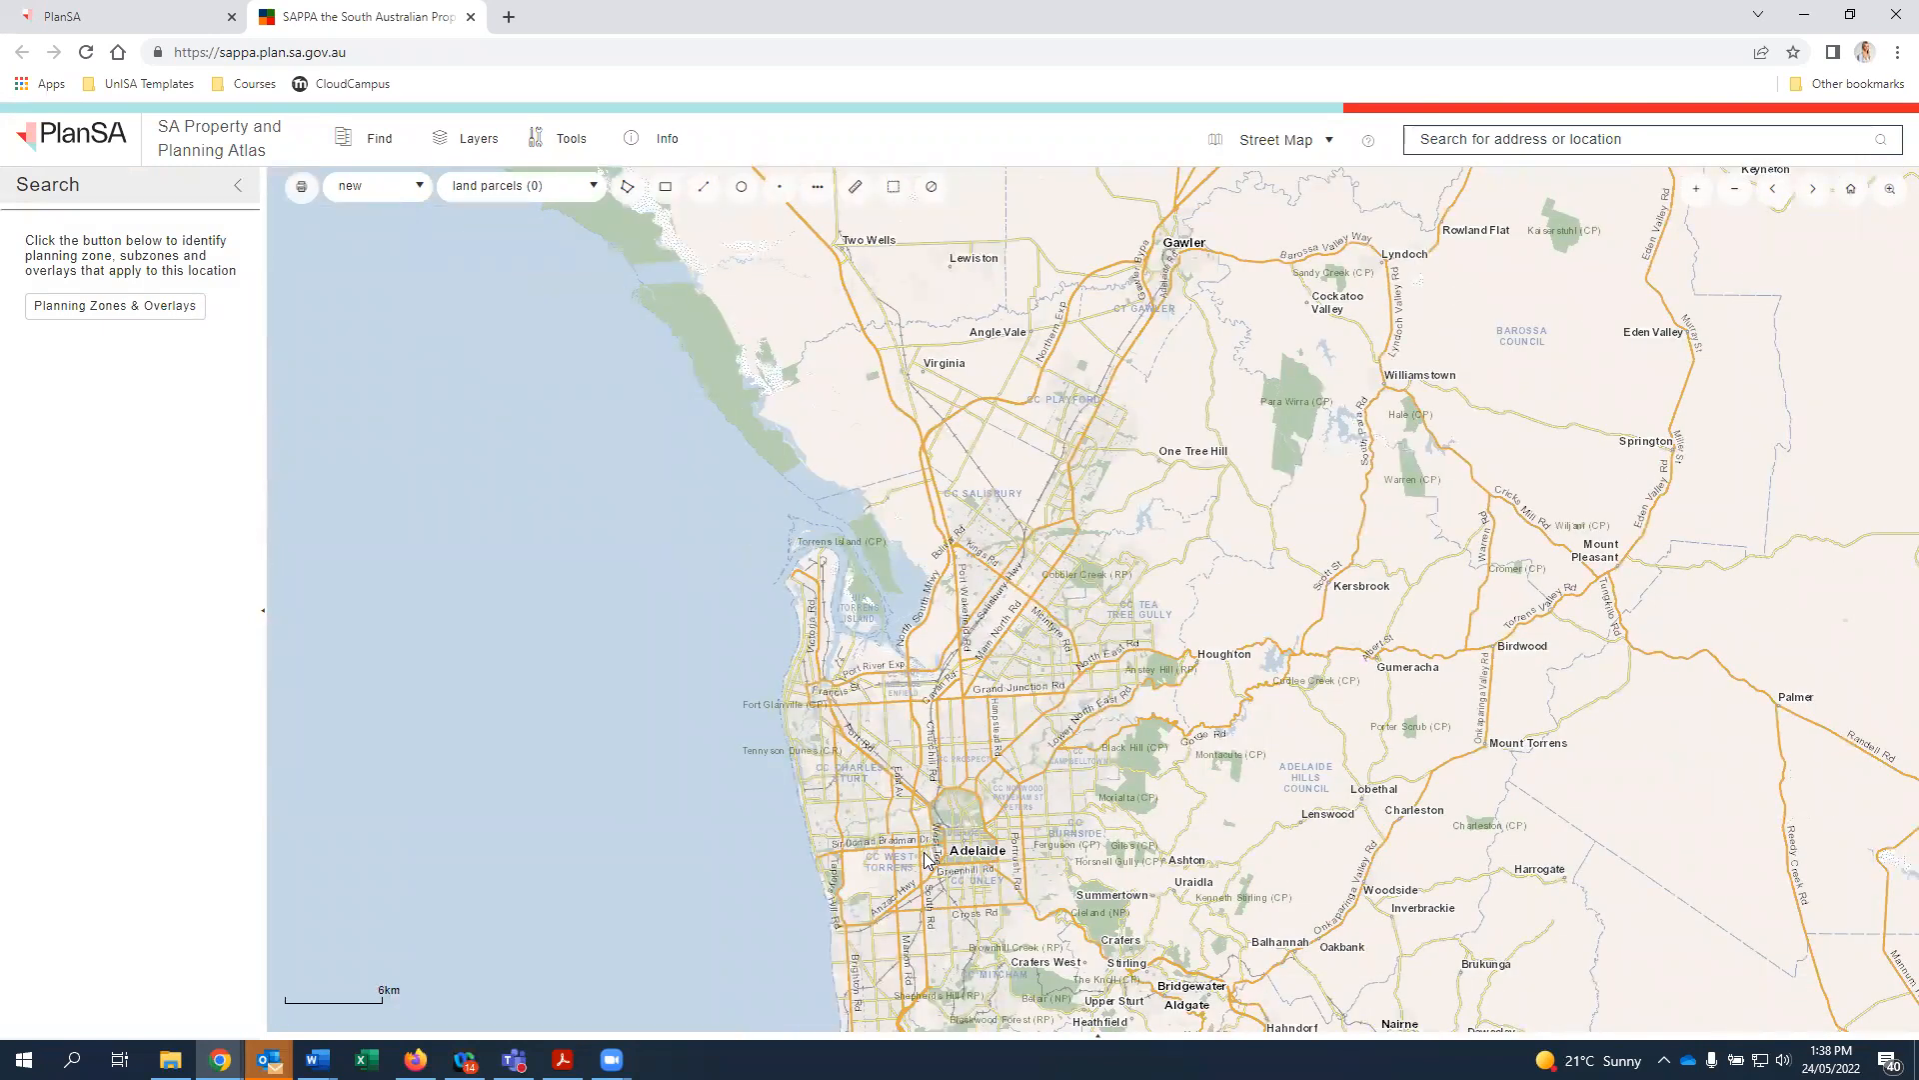
# Try to locate the University of South Australia with the address or location search, and clear the search text
pyautogui.click(1557, 140)
pyautogui.write('uNIVE')
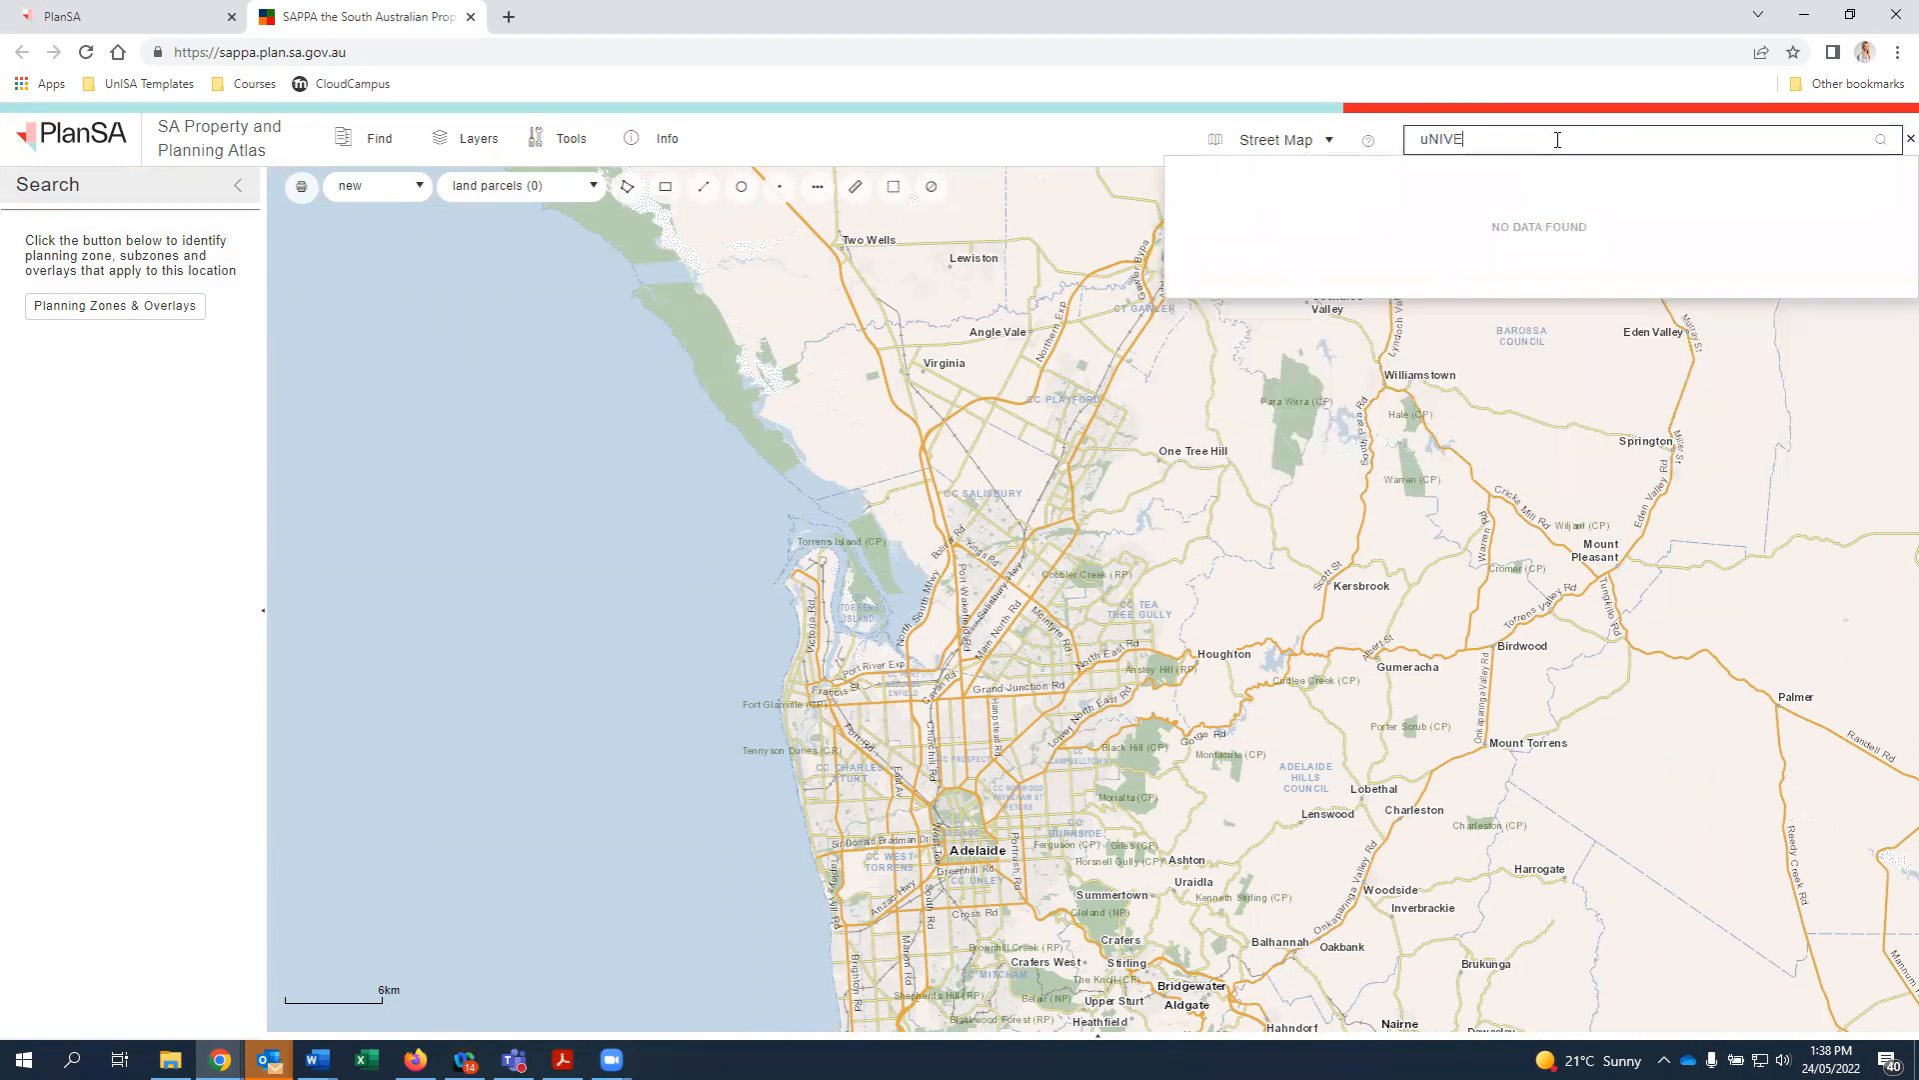
pyautogui.write('RSITY OF s')
pyautogui.press('BackSpace')
pyautogui.press('BackSpace')
pyautogui.press('BackSpace')
pyautogui.press('BackSpace')
pyautogui.press('BackSpace')
pyautogui.press('BackSpace')
pyautogui.press('BackSpace')
pyautogui.press('BackSpace')
pyautogui.press('BackSpace')
pyautogui.press('BackSpace')
pyautogui.press('BackSpace')
pyautogui.press('BackSpace')
pyautogui.write('University of South Australi')
pyautogui.moveTo(1656, 132); pyautogui.dragTo(1385, 142)
pyautogui.press('BackSpace')
# Select the long land parcel on the north side of North Tce opposite Pulteney St using point selection
pyautogui.scroll(2, 970, 912)
pyautogui.scroll(2, 957, 770)
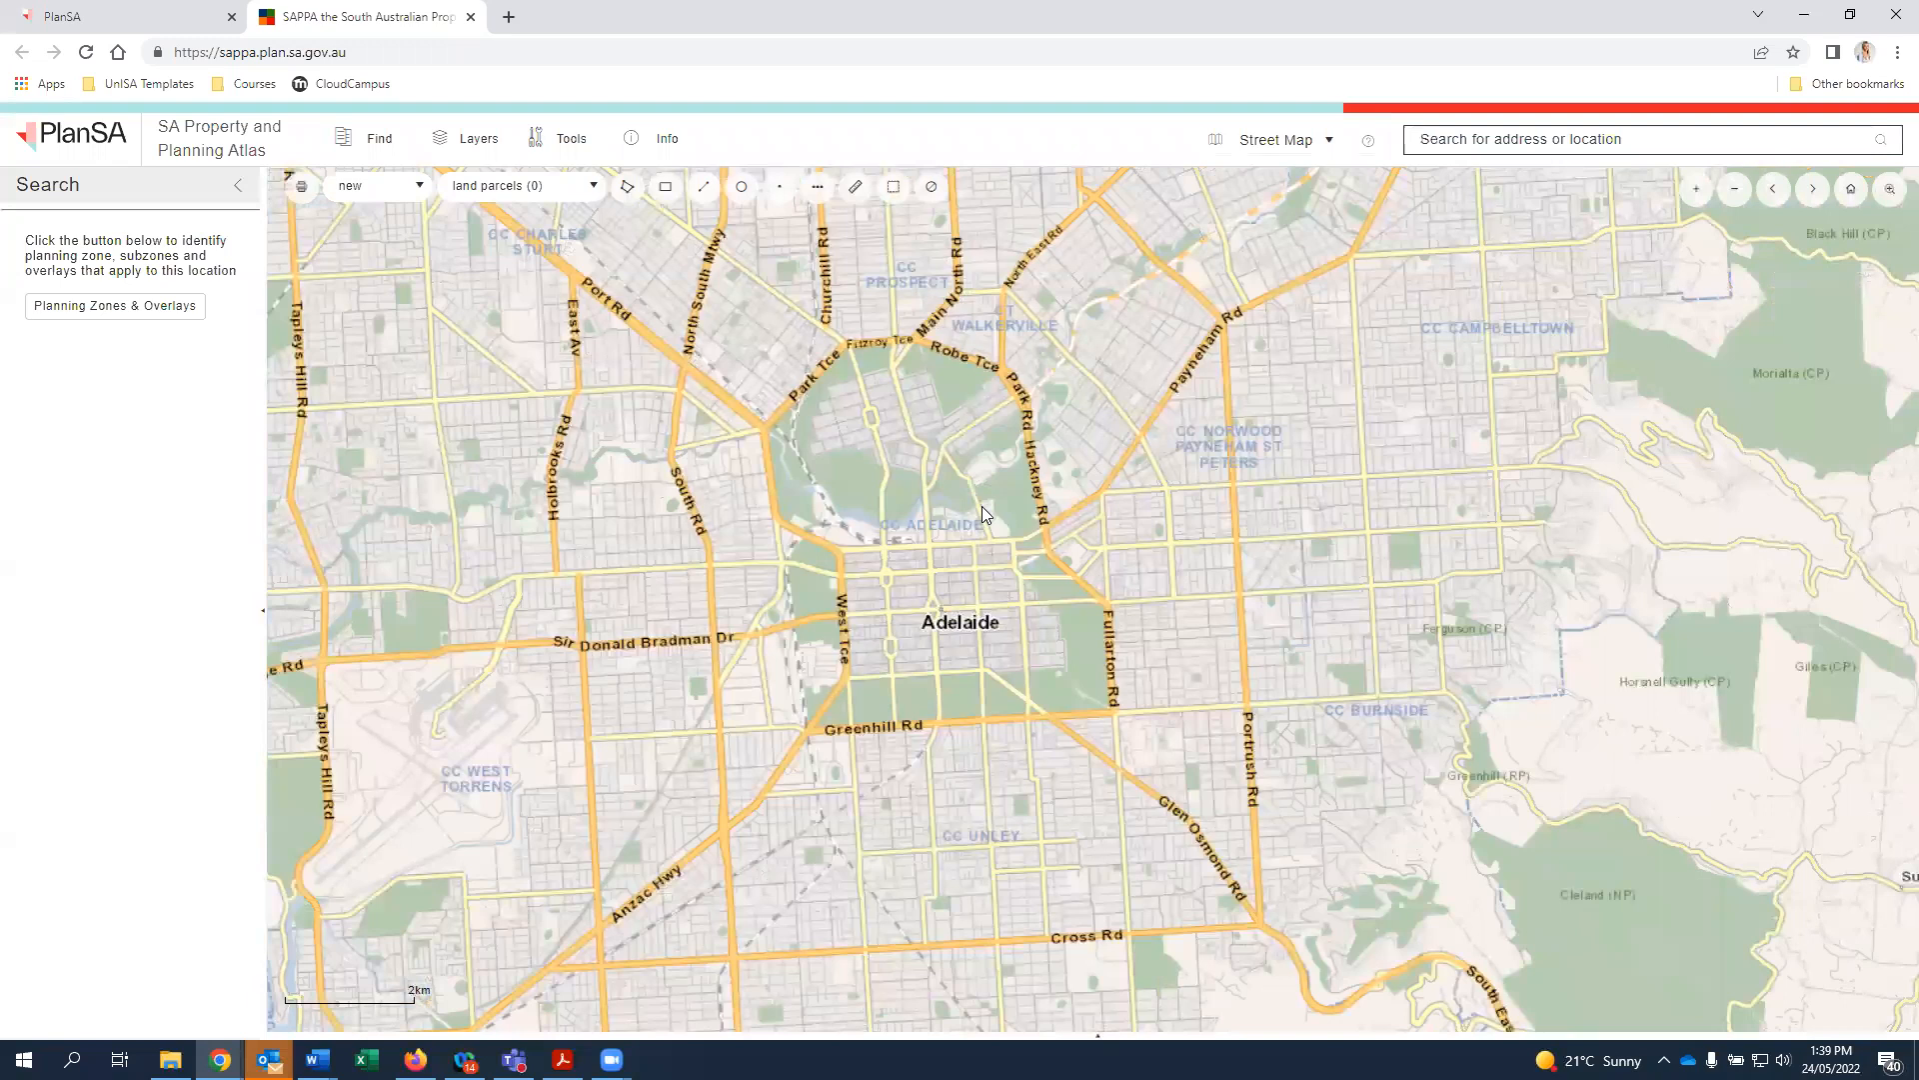
pyautogui.scroll(1, 983, 512)
pyautogui.scroll(4, 987, 556)
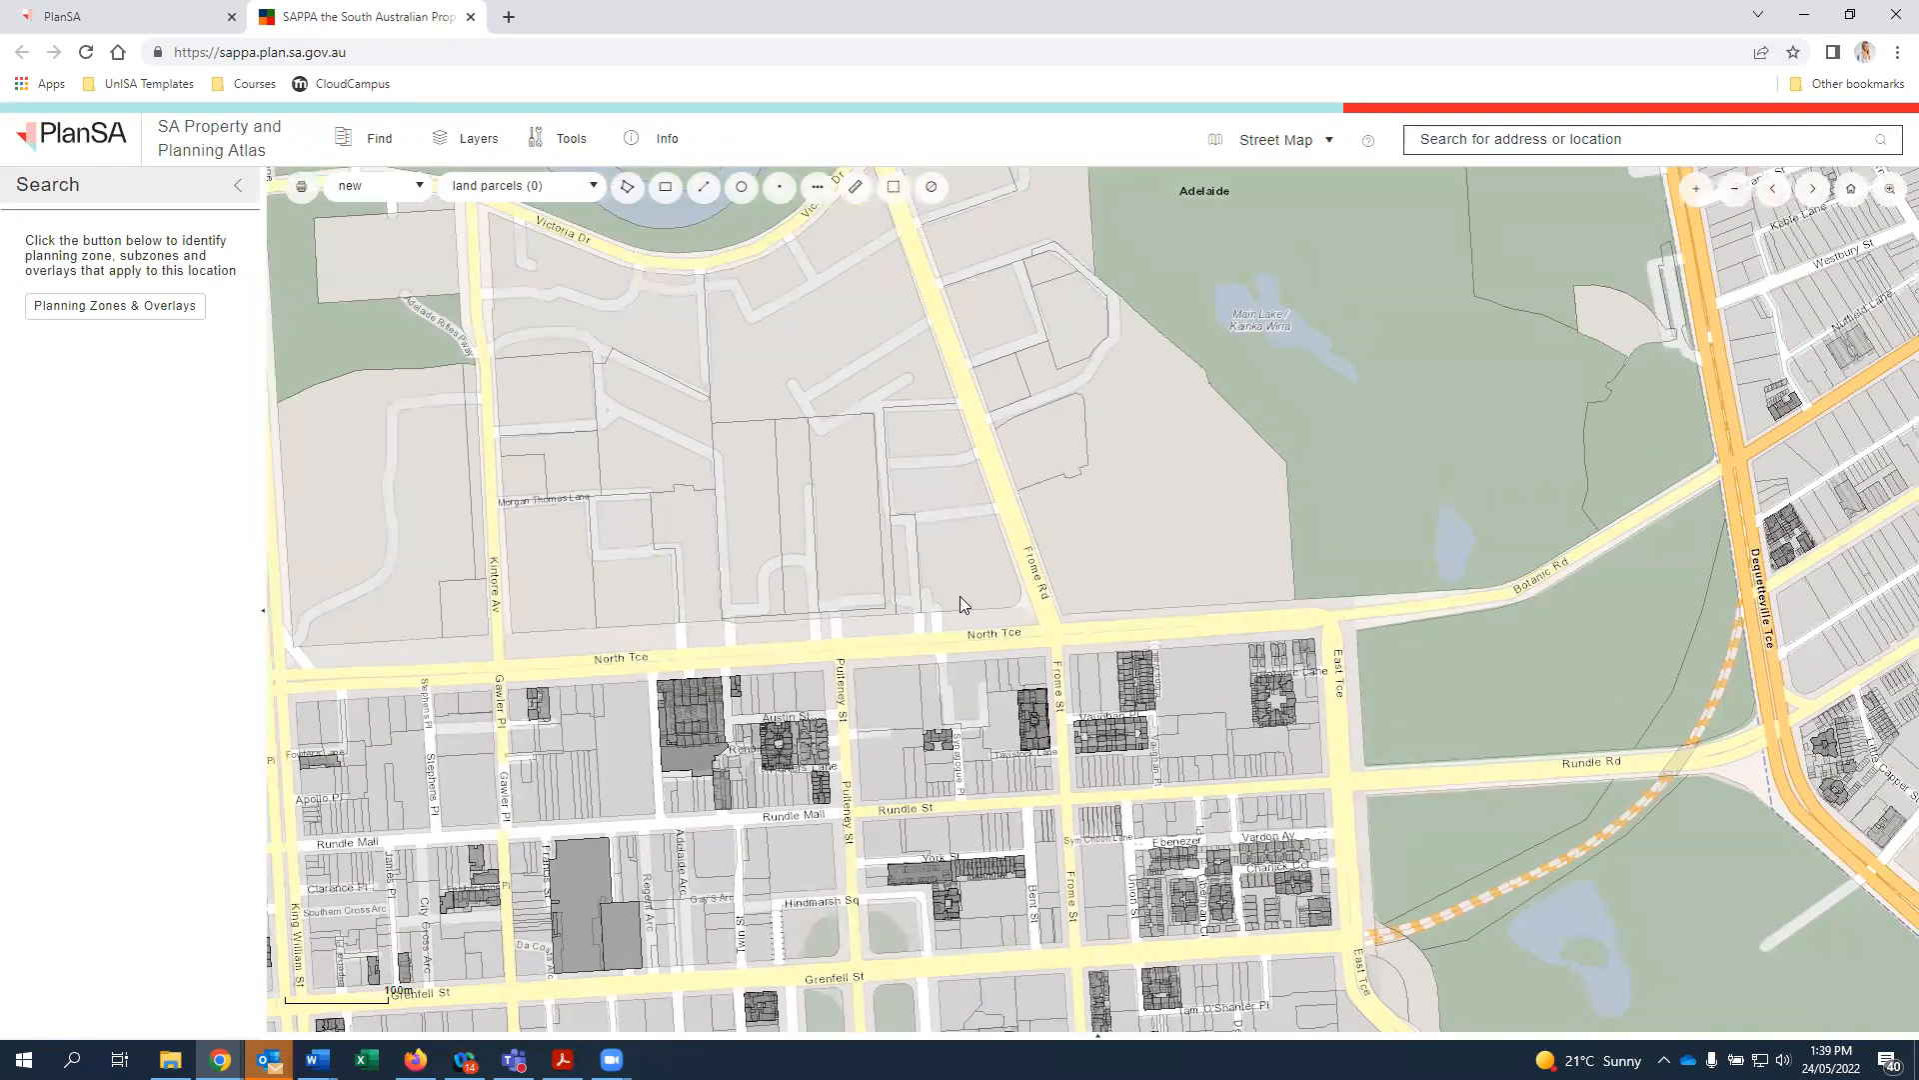
pyautogui.scroll(1, 900, 560)
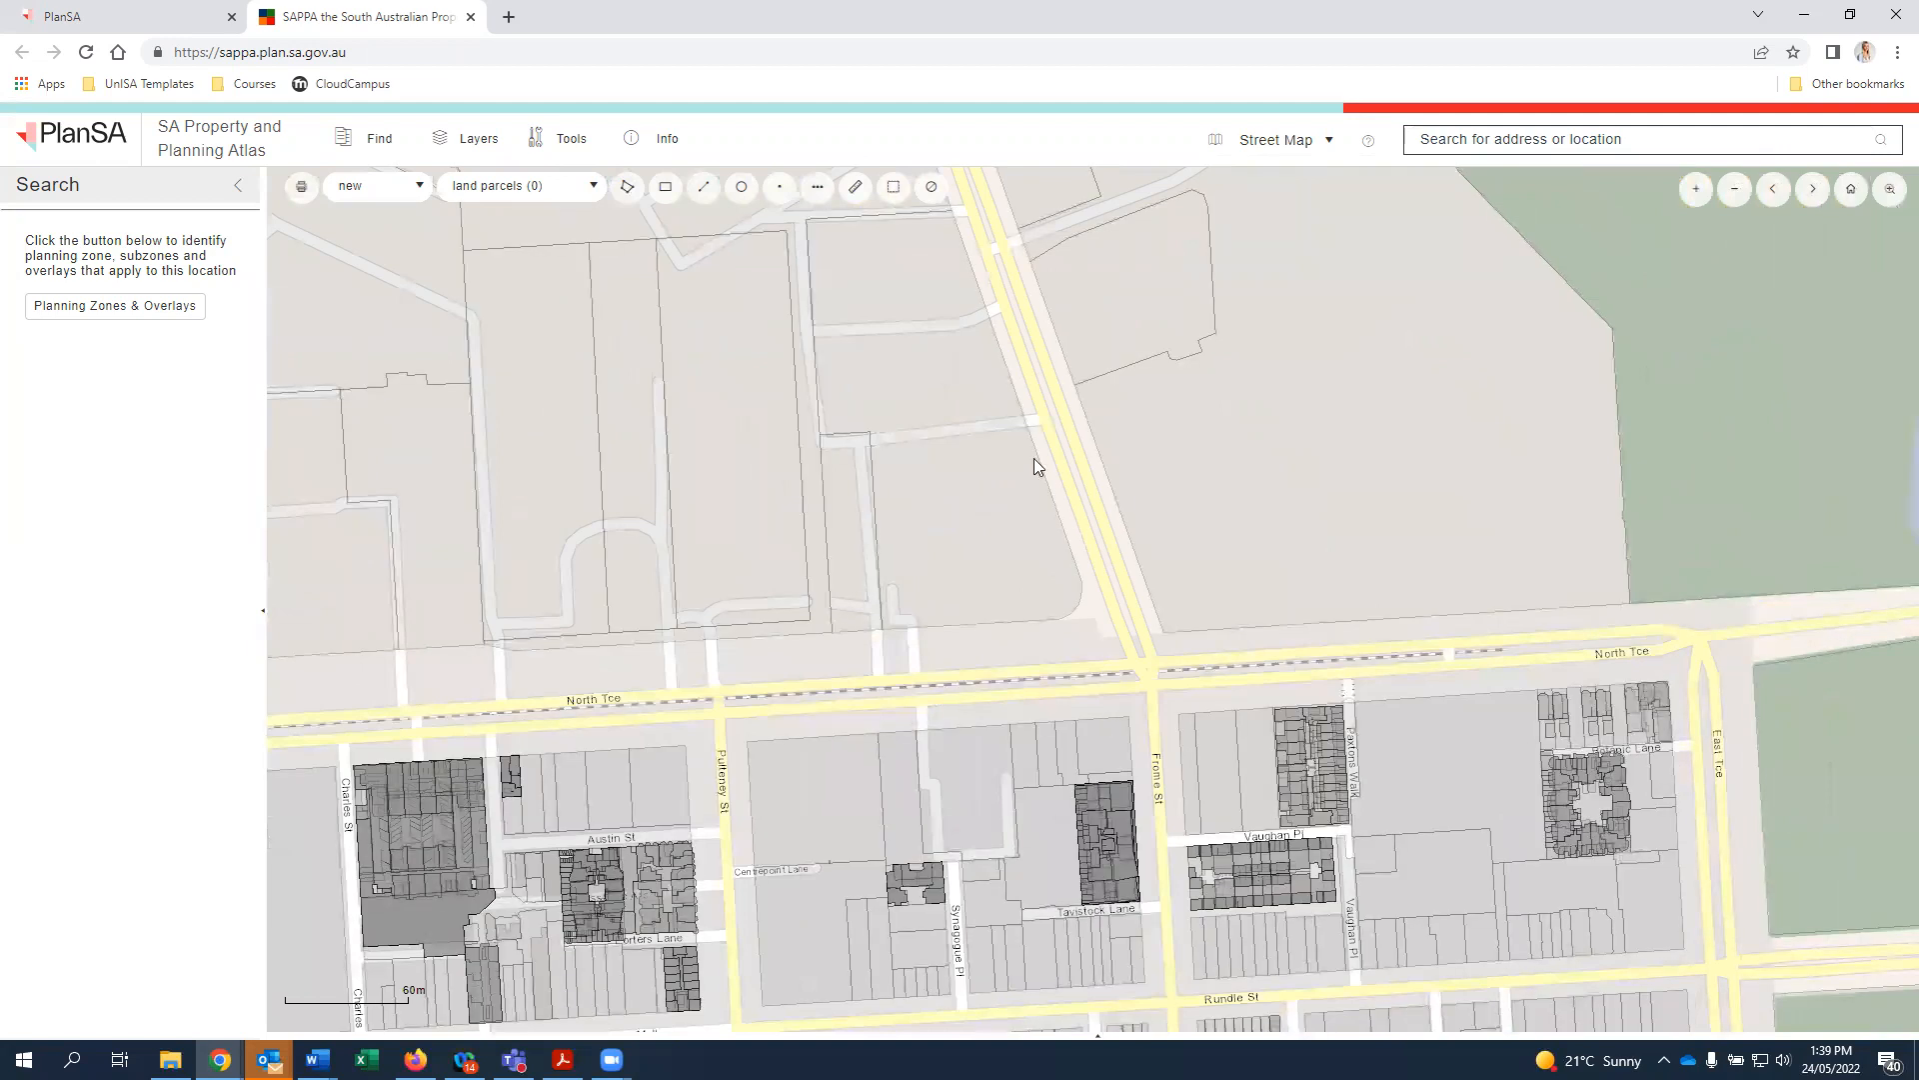
pyautogui.scroll(-1, 988, 516)
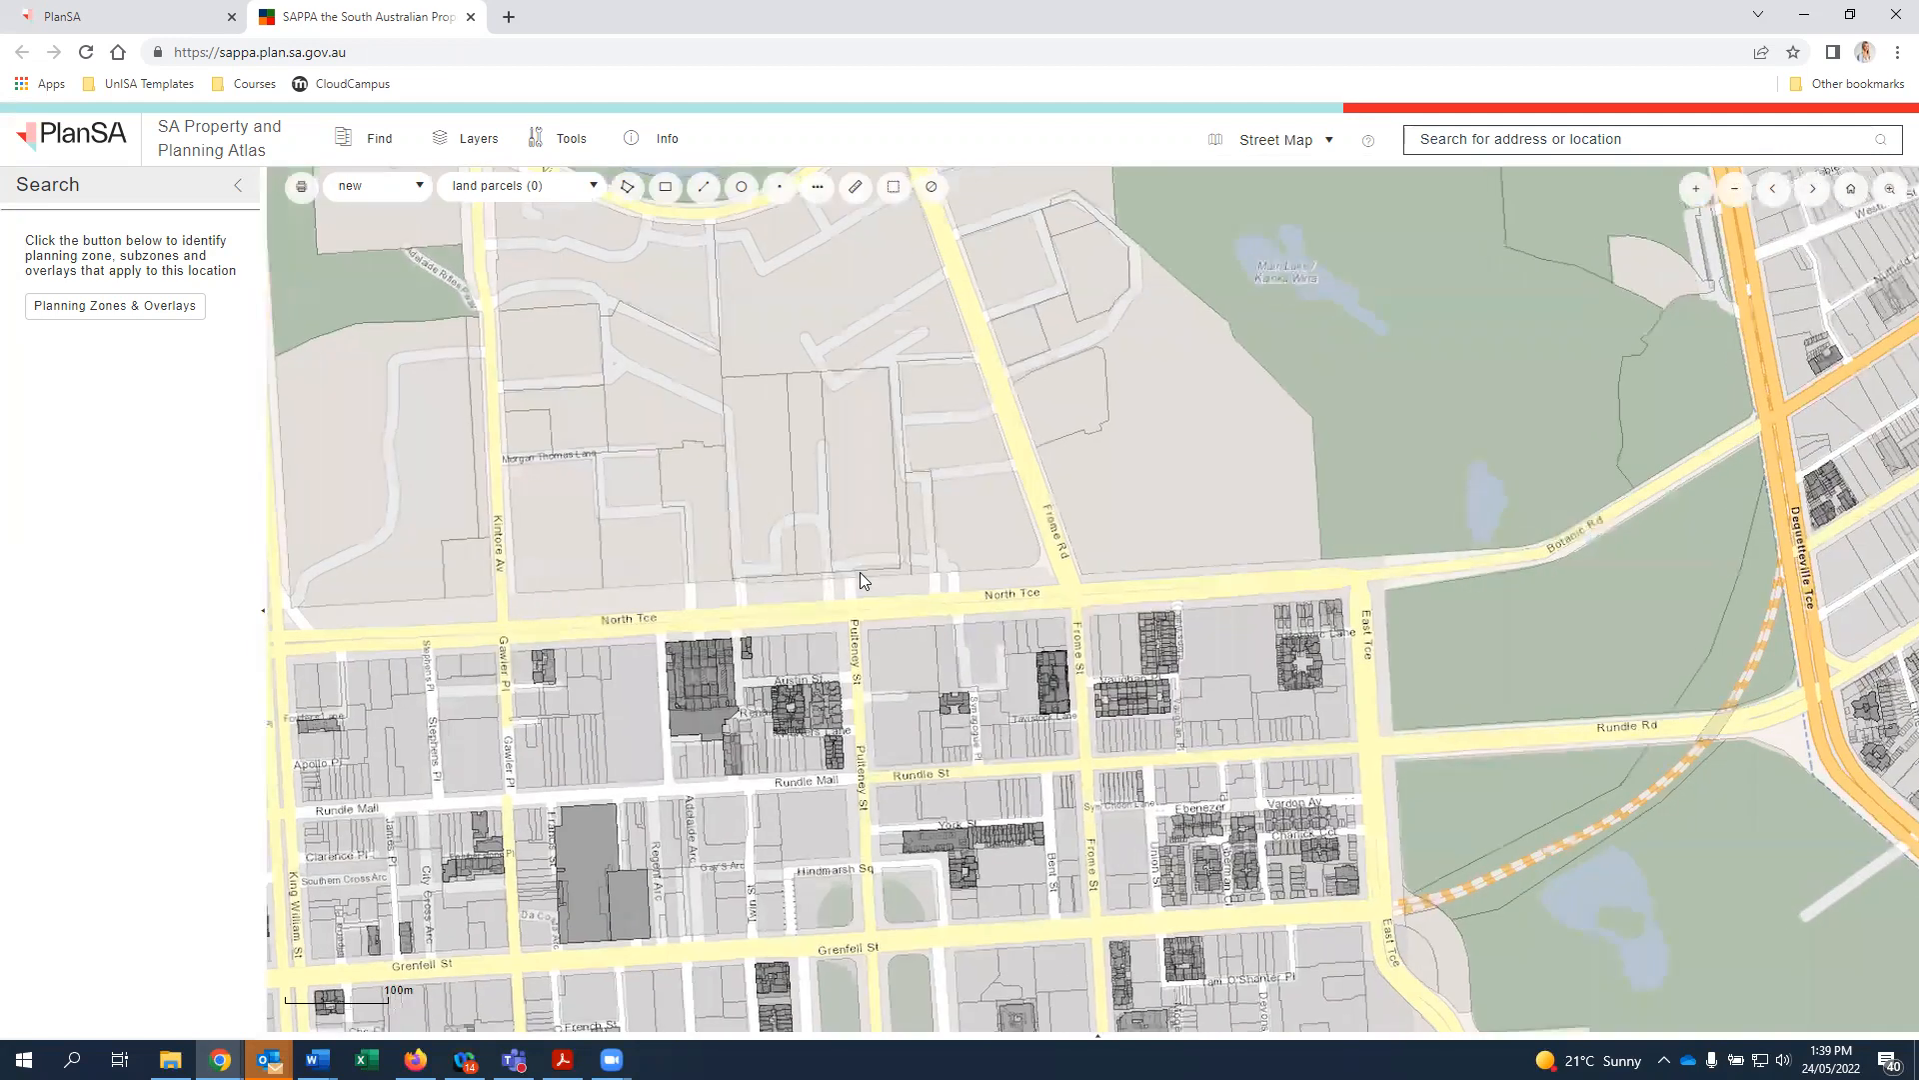
pyautogui.scroll(1, 860, 572)
pyautogui.moveTo(929, 523); pyautogui.dragTo(1000, 645)
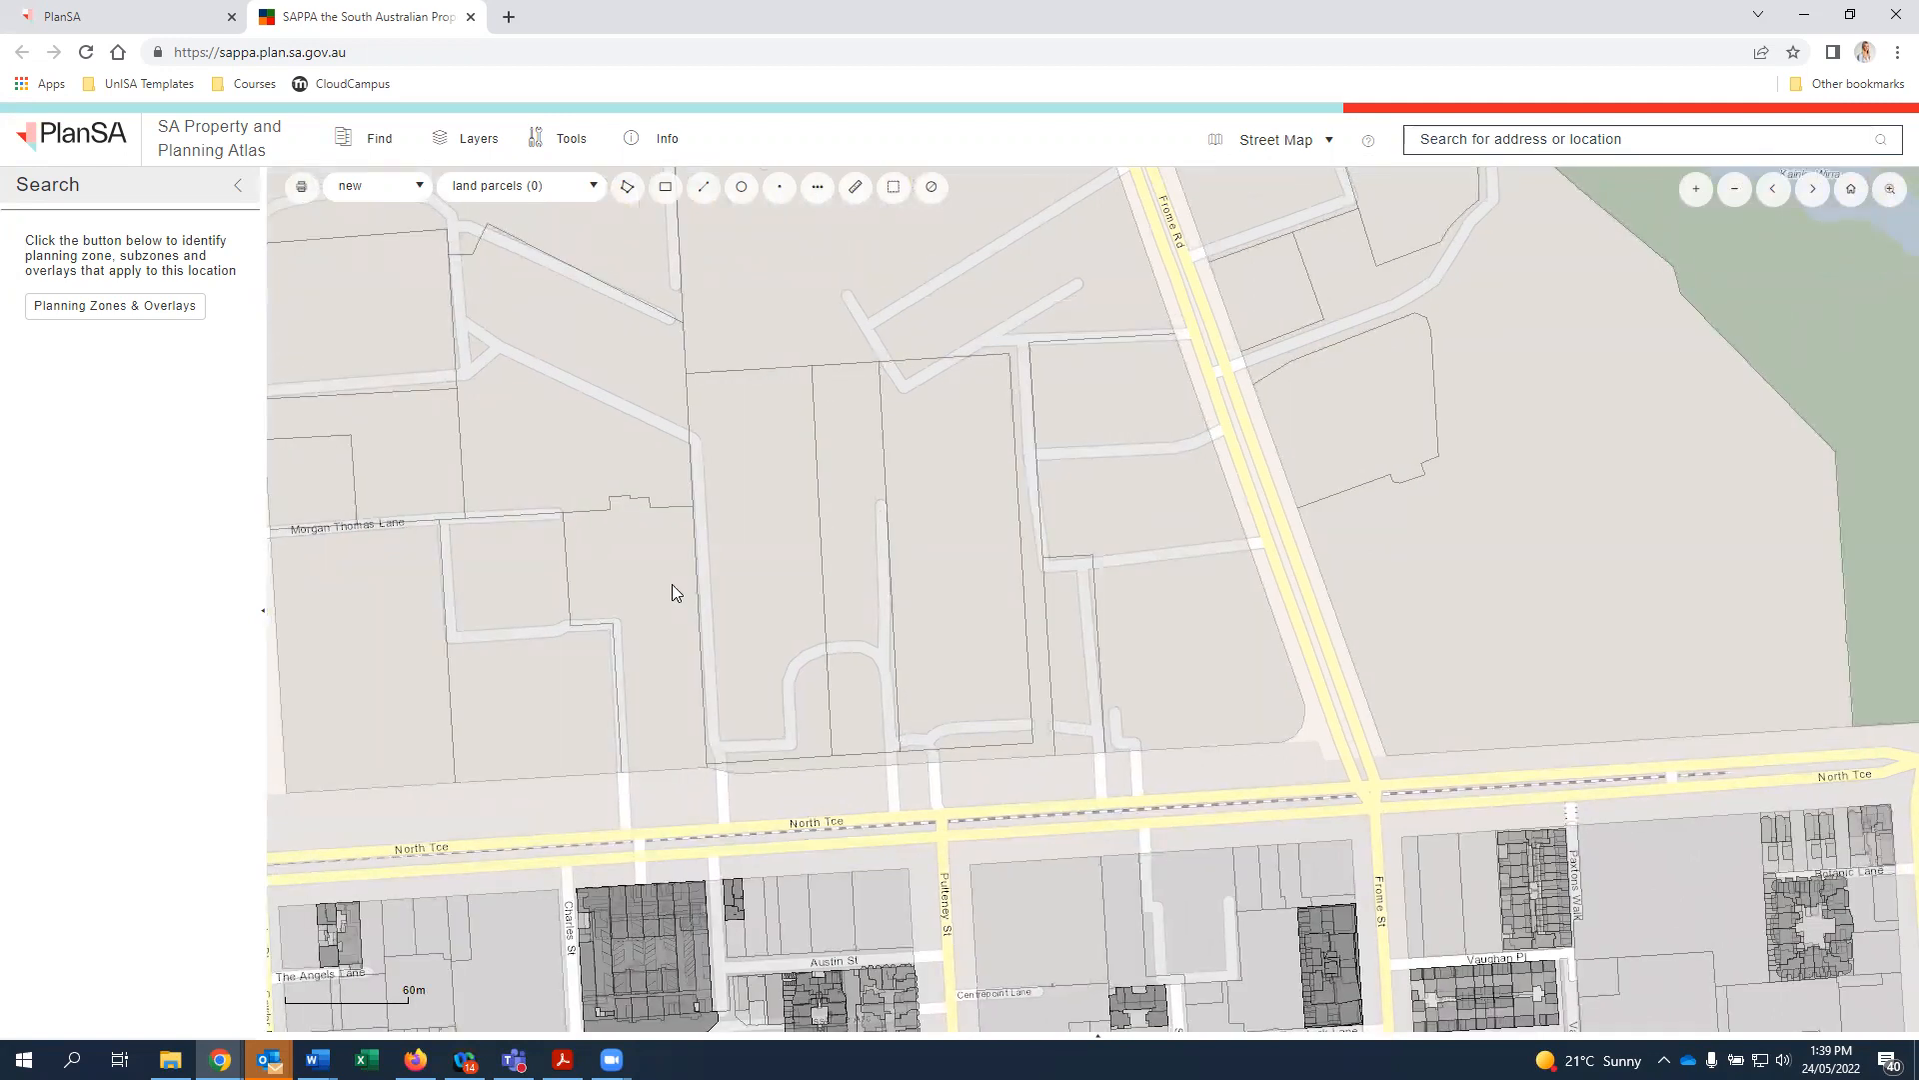
pyautogui.click(563, 145)
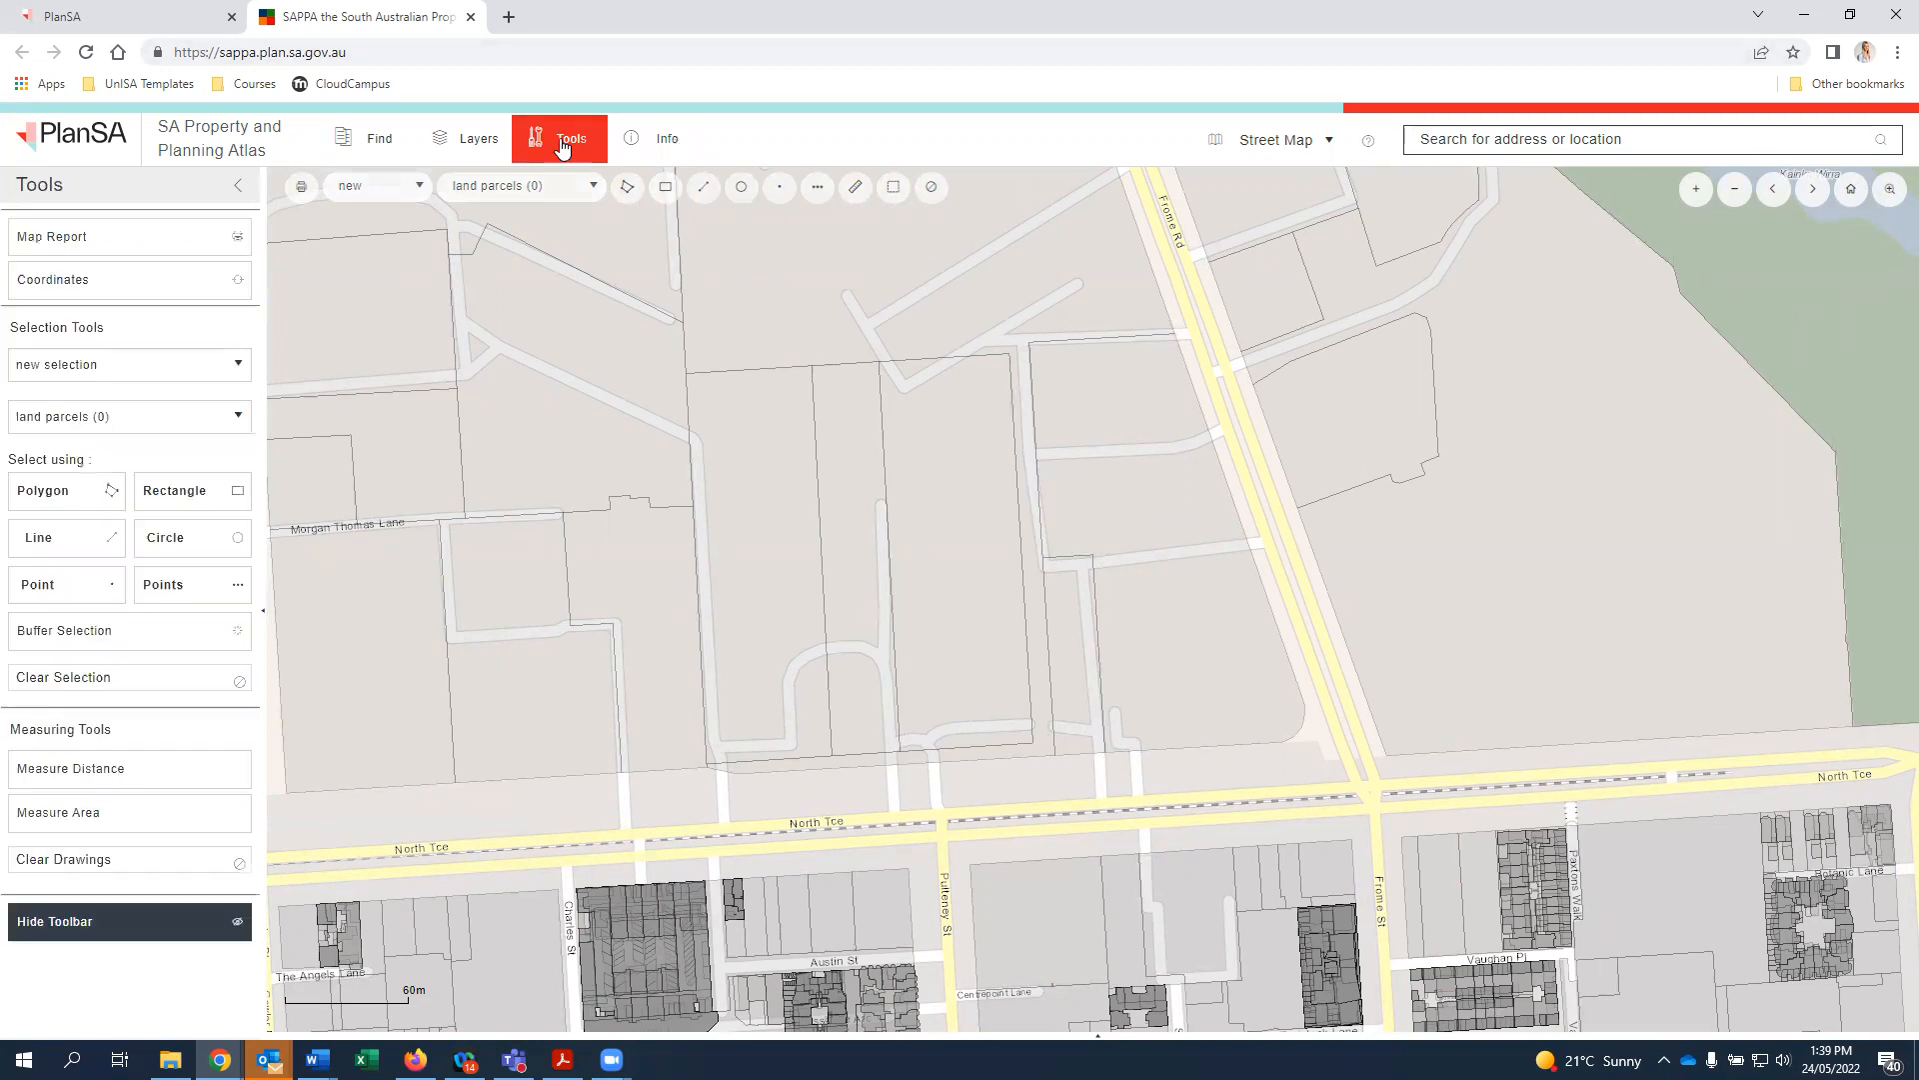
pyautogui.click(112, 580)
pyautogui.click(934, 571)
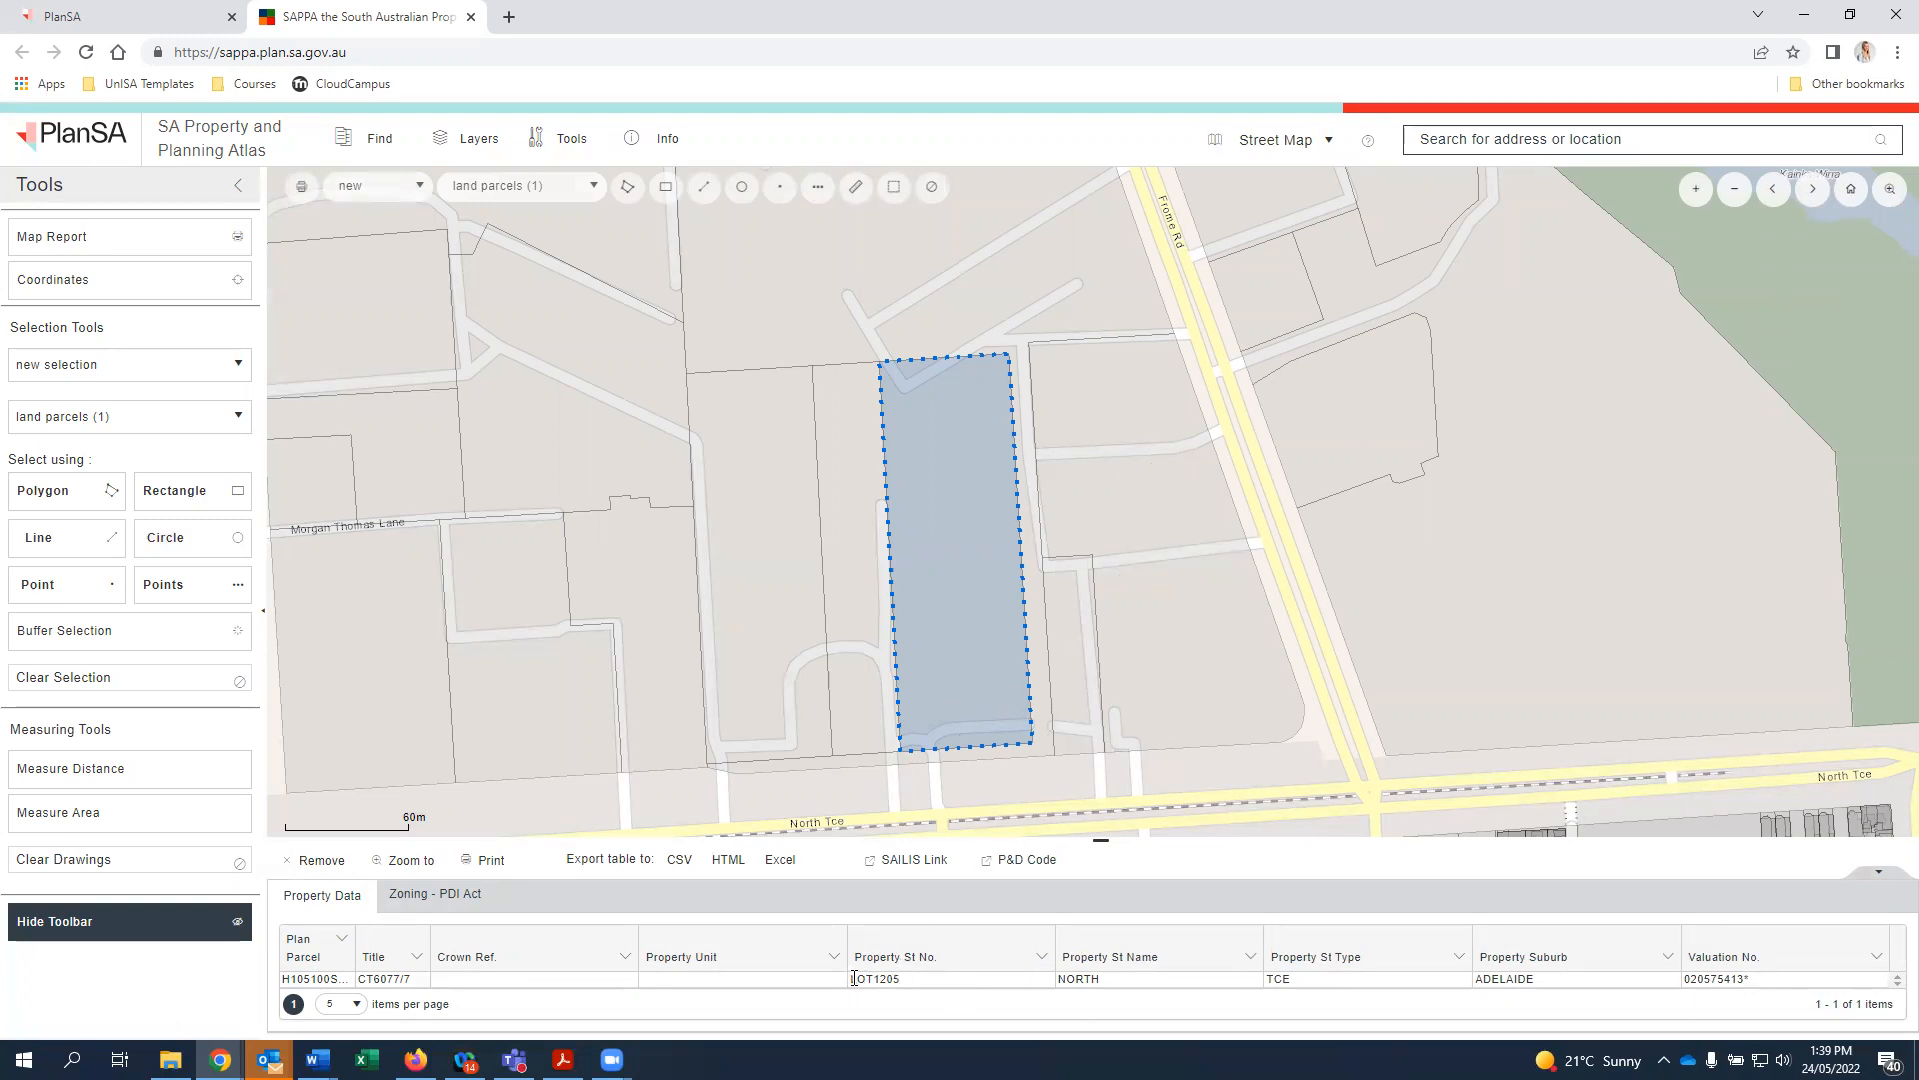
# Show the selected parcel's Zoning - PDI Act data and examine its plan parcel and title references
pyautogui.click(460, 907)
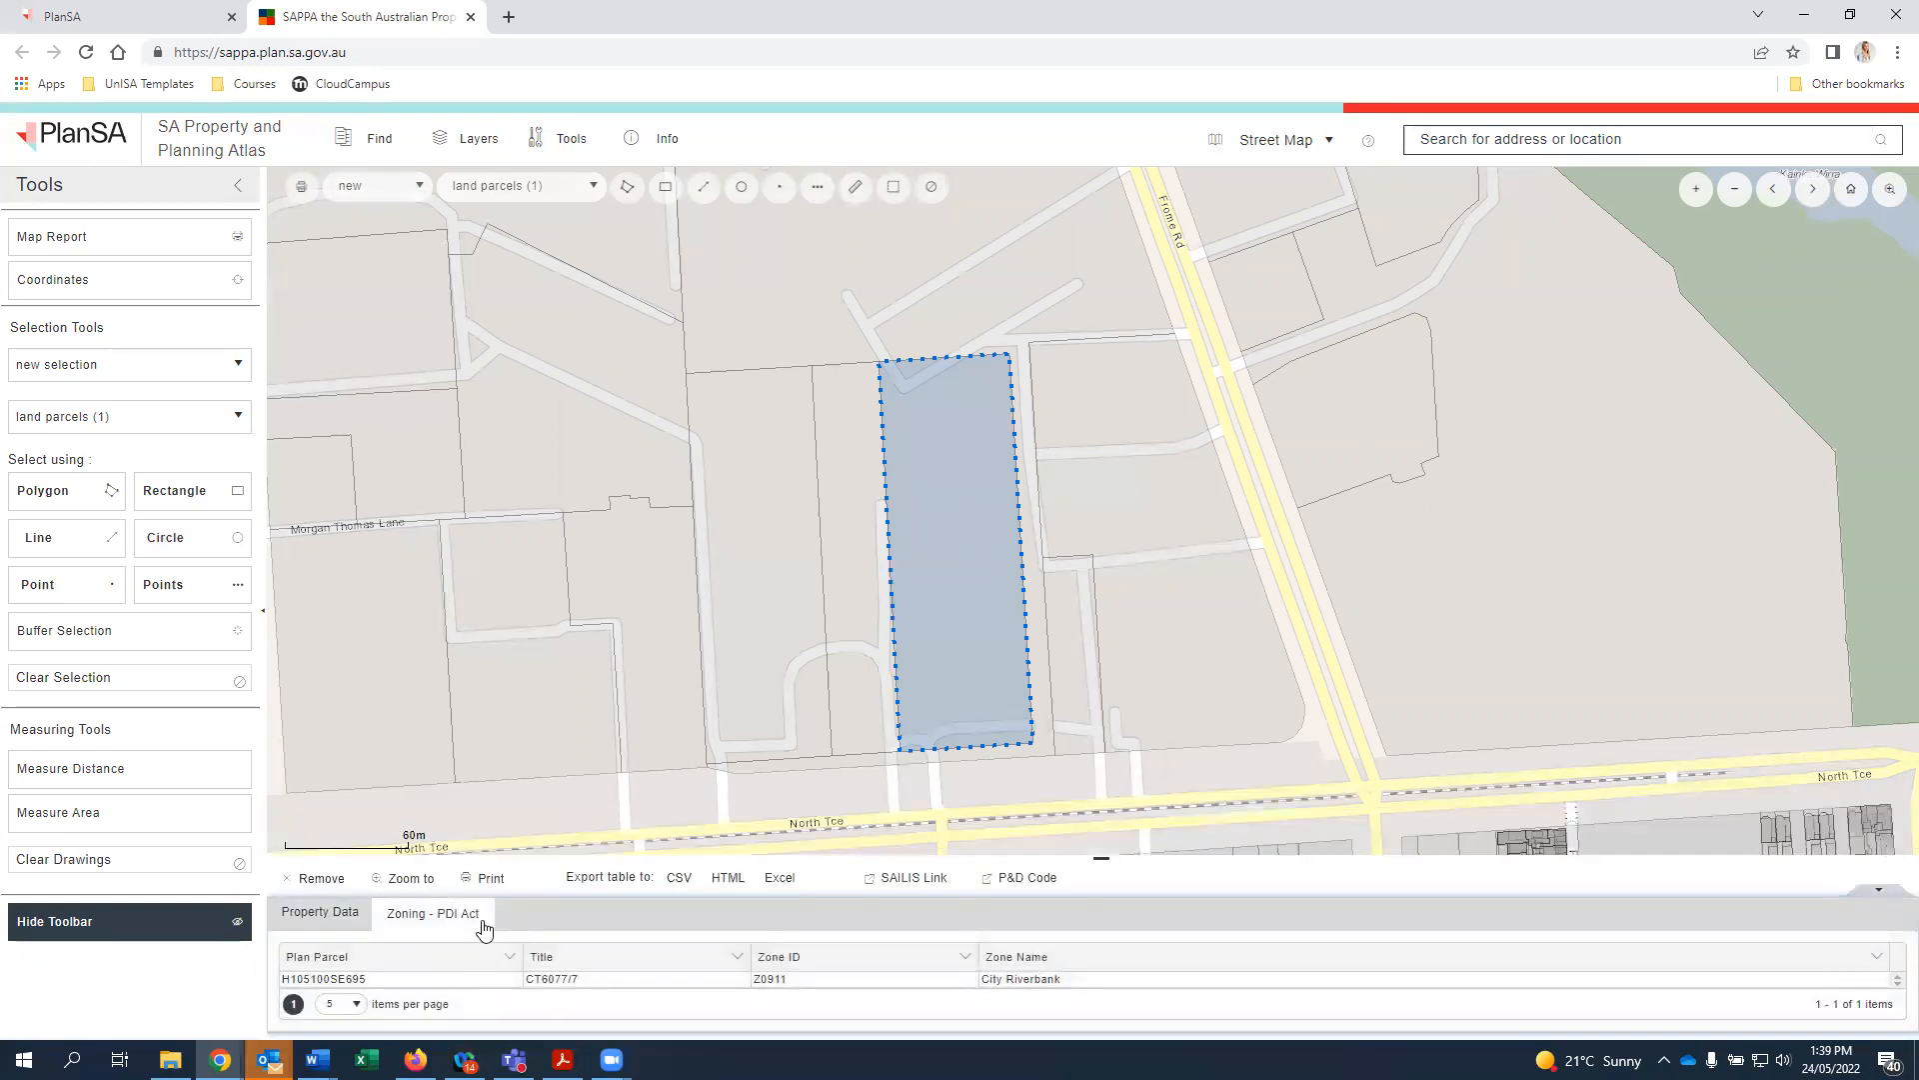
pyautogui.moveTo(284, 979); pyautogui.dragTo(378, 984)
pyautogui.moveTo(582, 979); pyautogui.dragTo(530, 979)
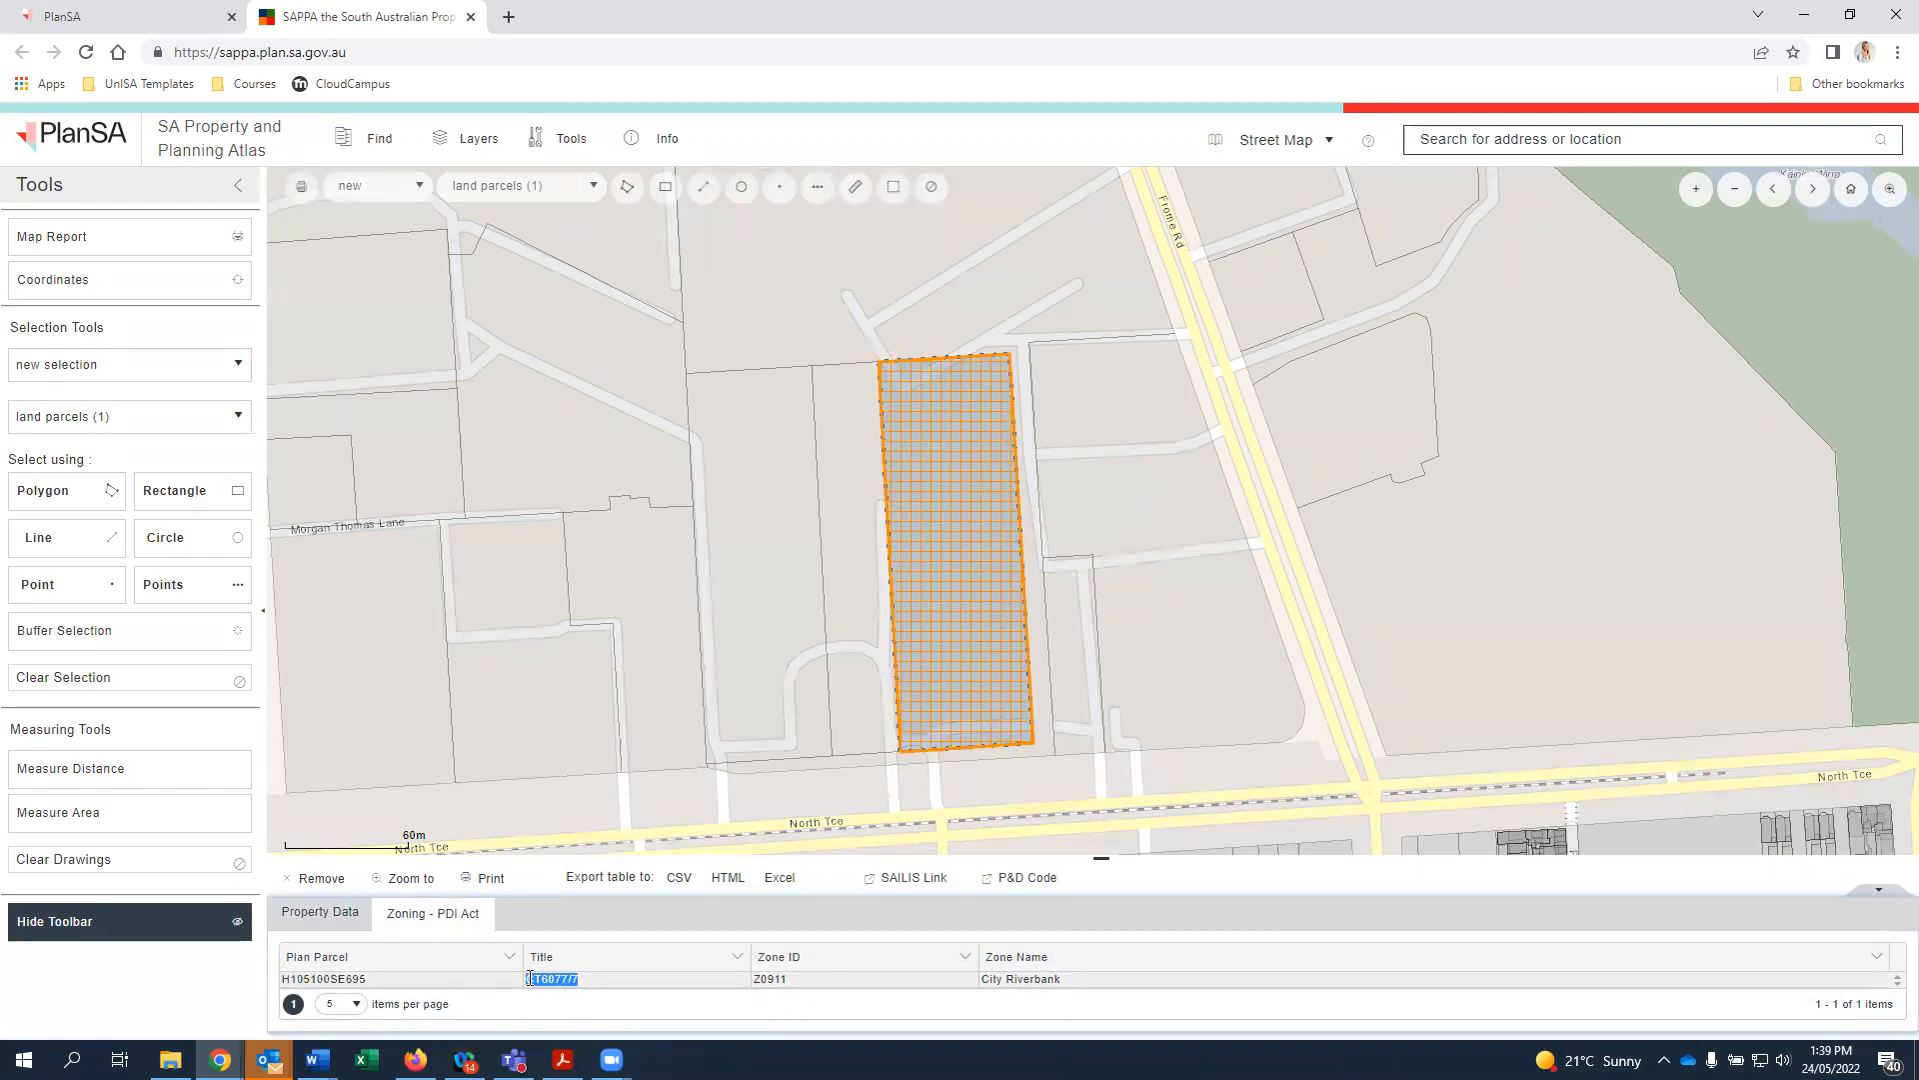
pyautogui.click(546, 980)
# Open the selected parcel's P&D Code property details and review its overlays, subzone and zone
pyautogui.click(1025, 877)
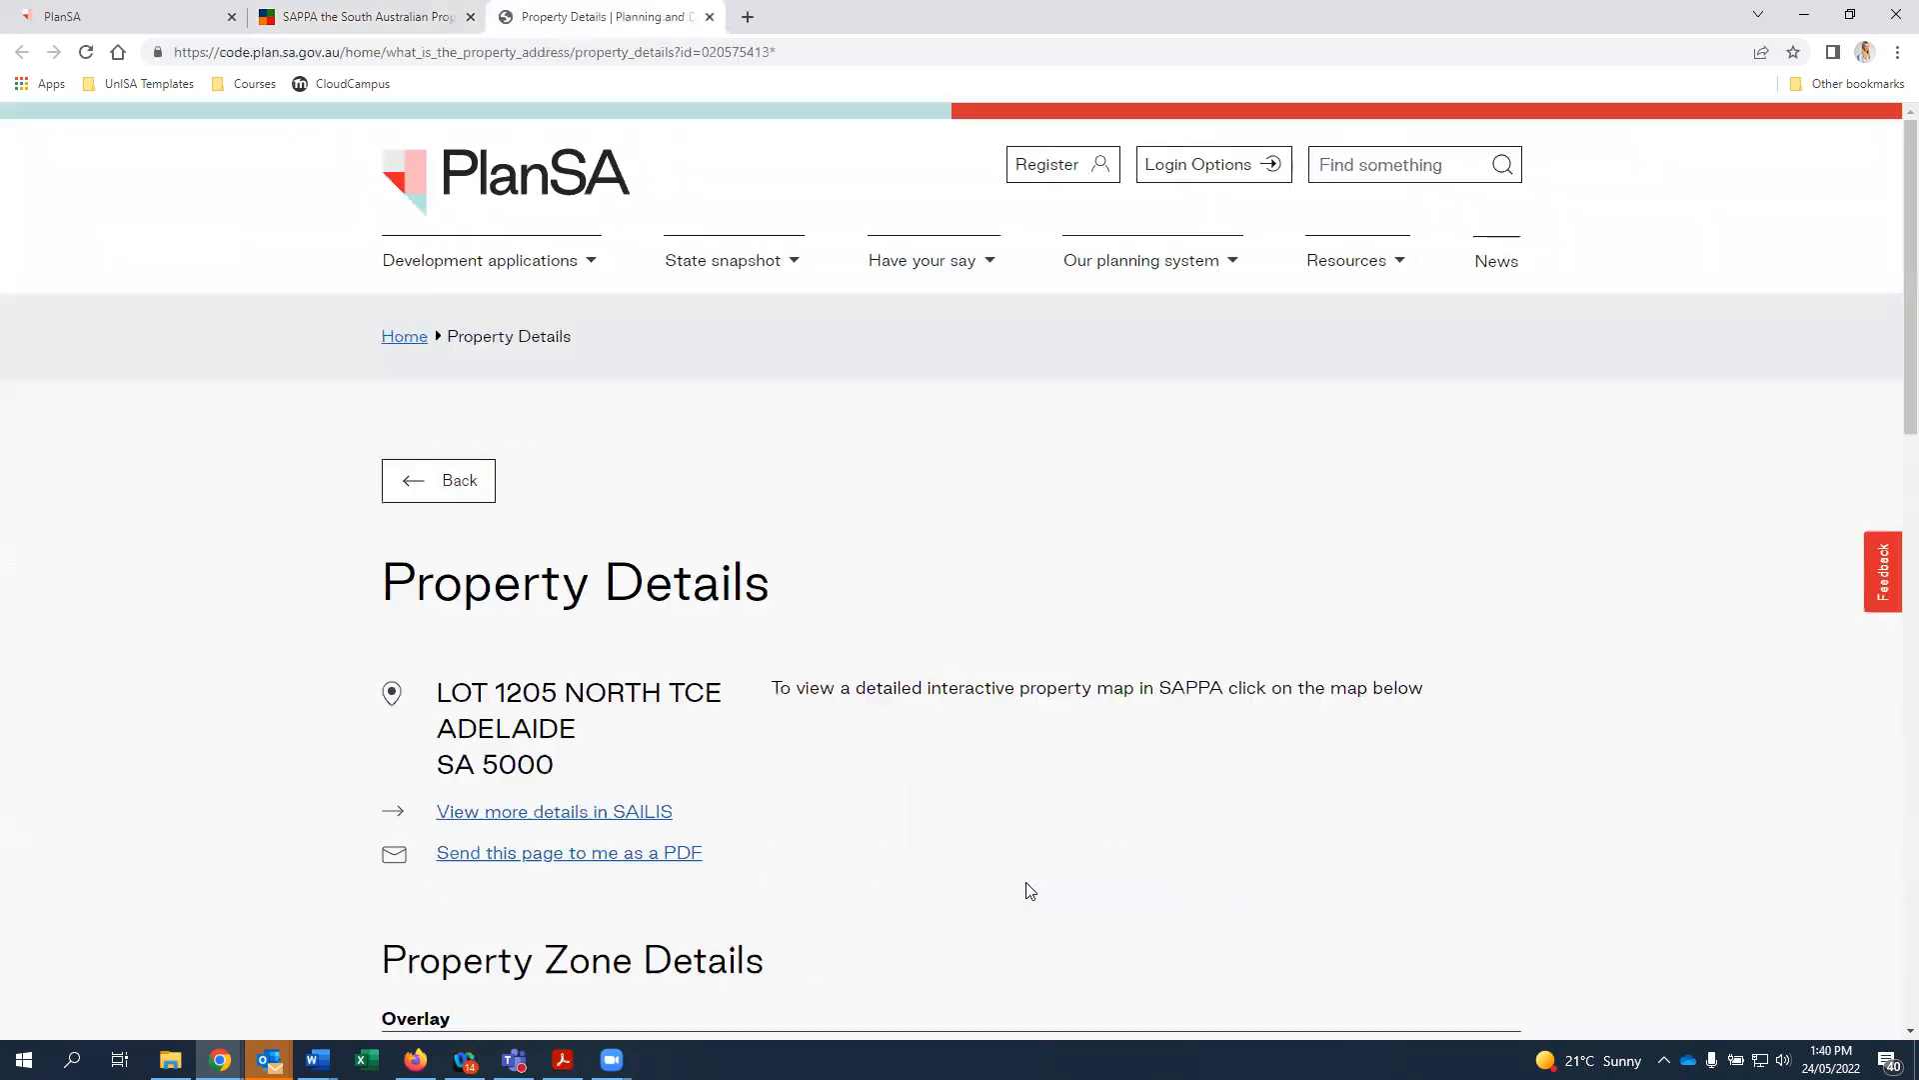
pyautogui.scroll(-2, 1006, 823)
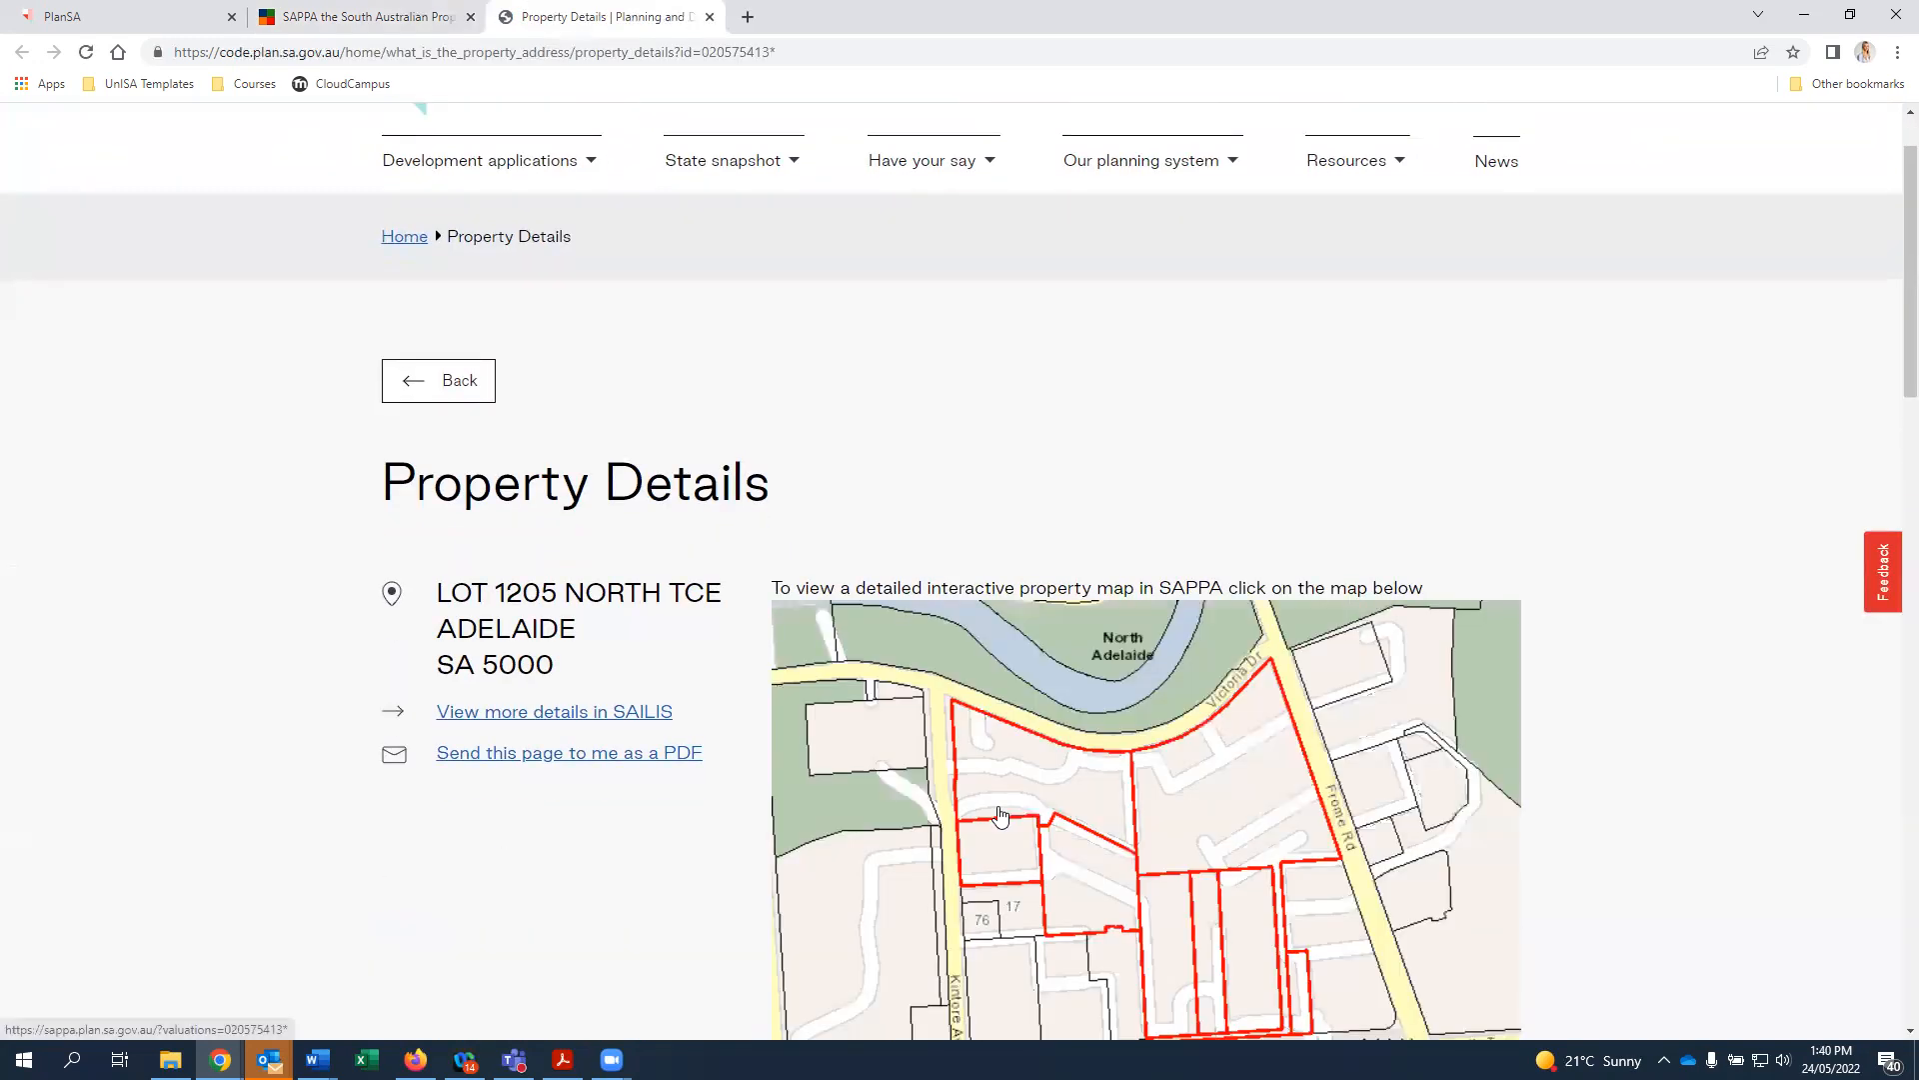
pyautogui.scroll(-1, 999, 817)
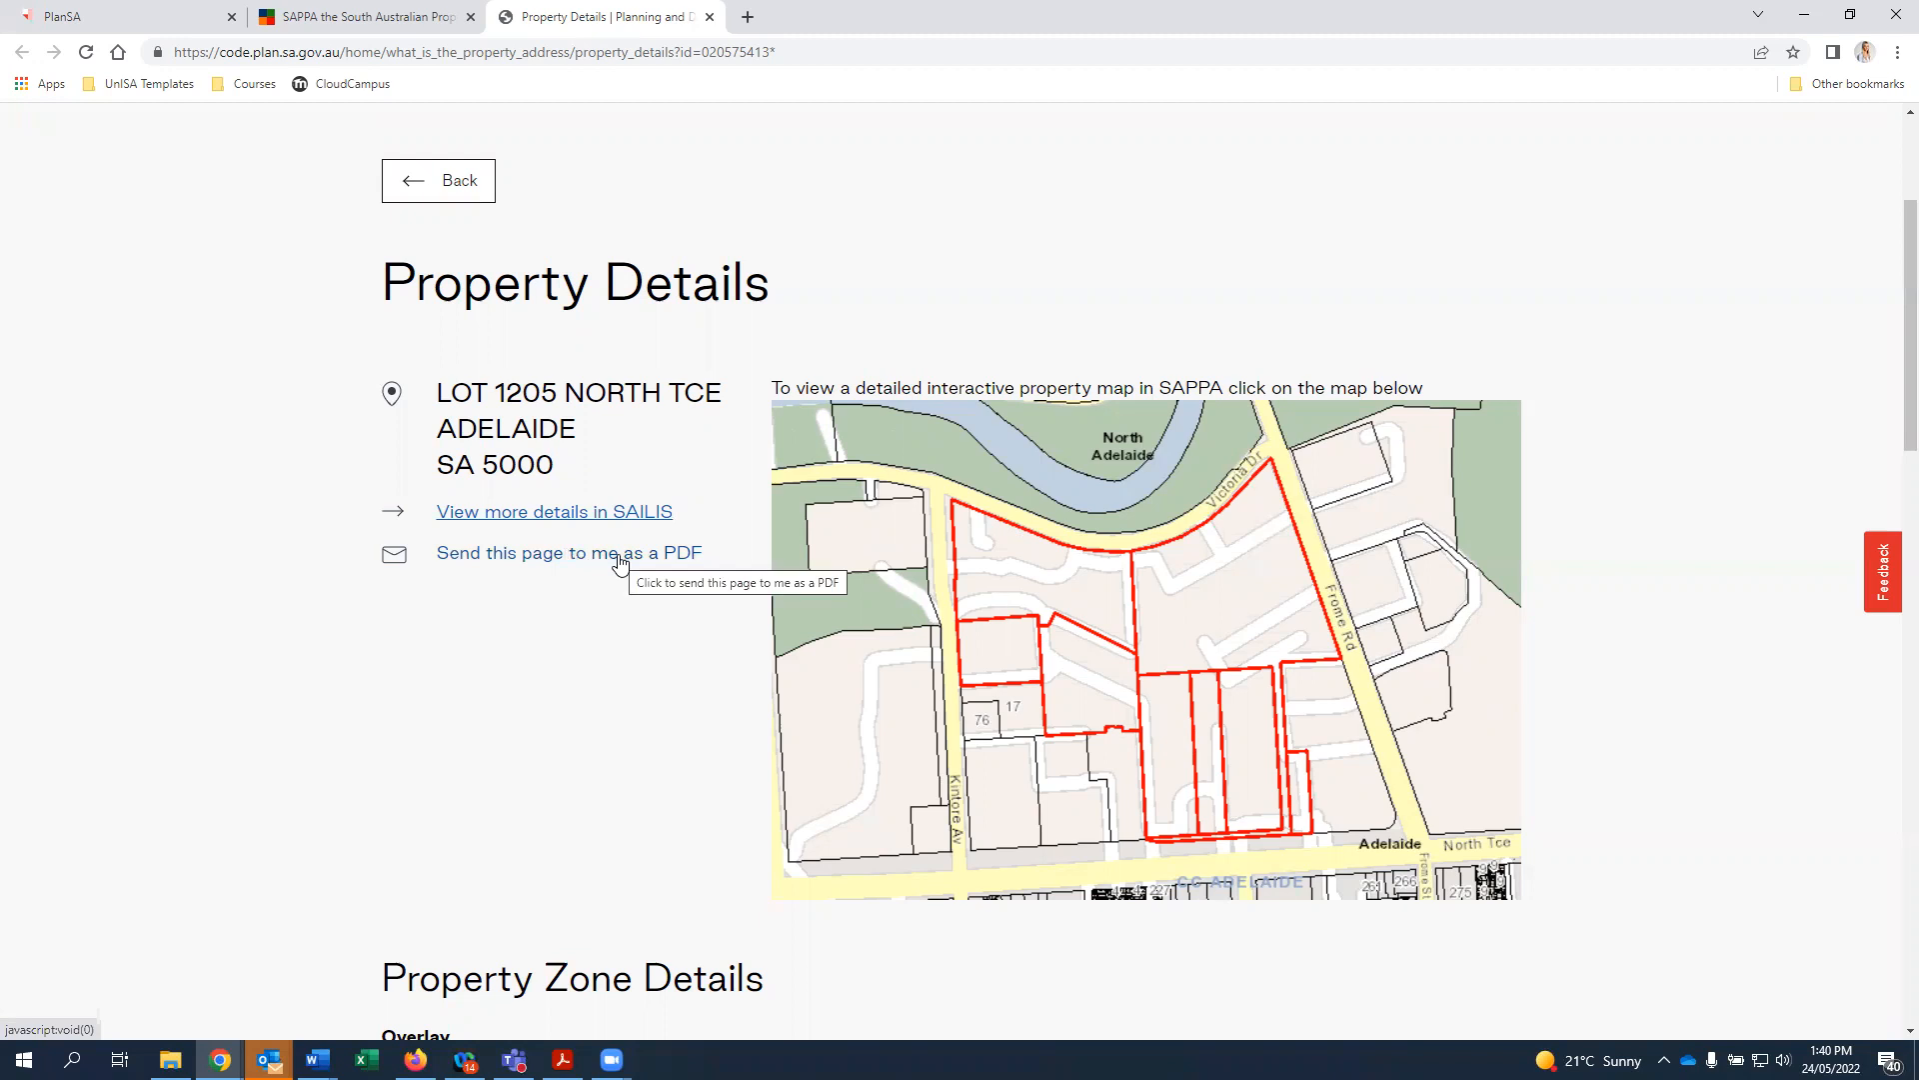
pyautogui.scroll(-7, 620, 562)
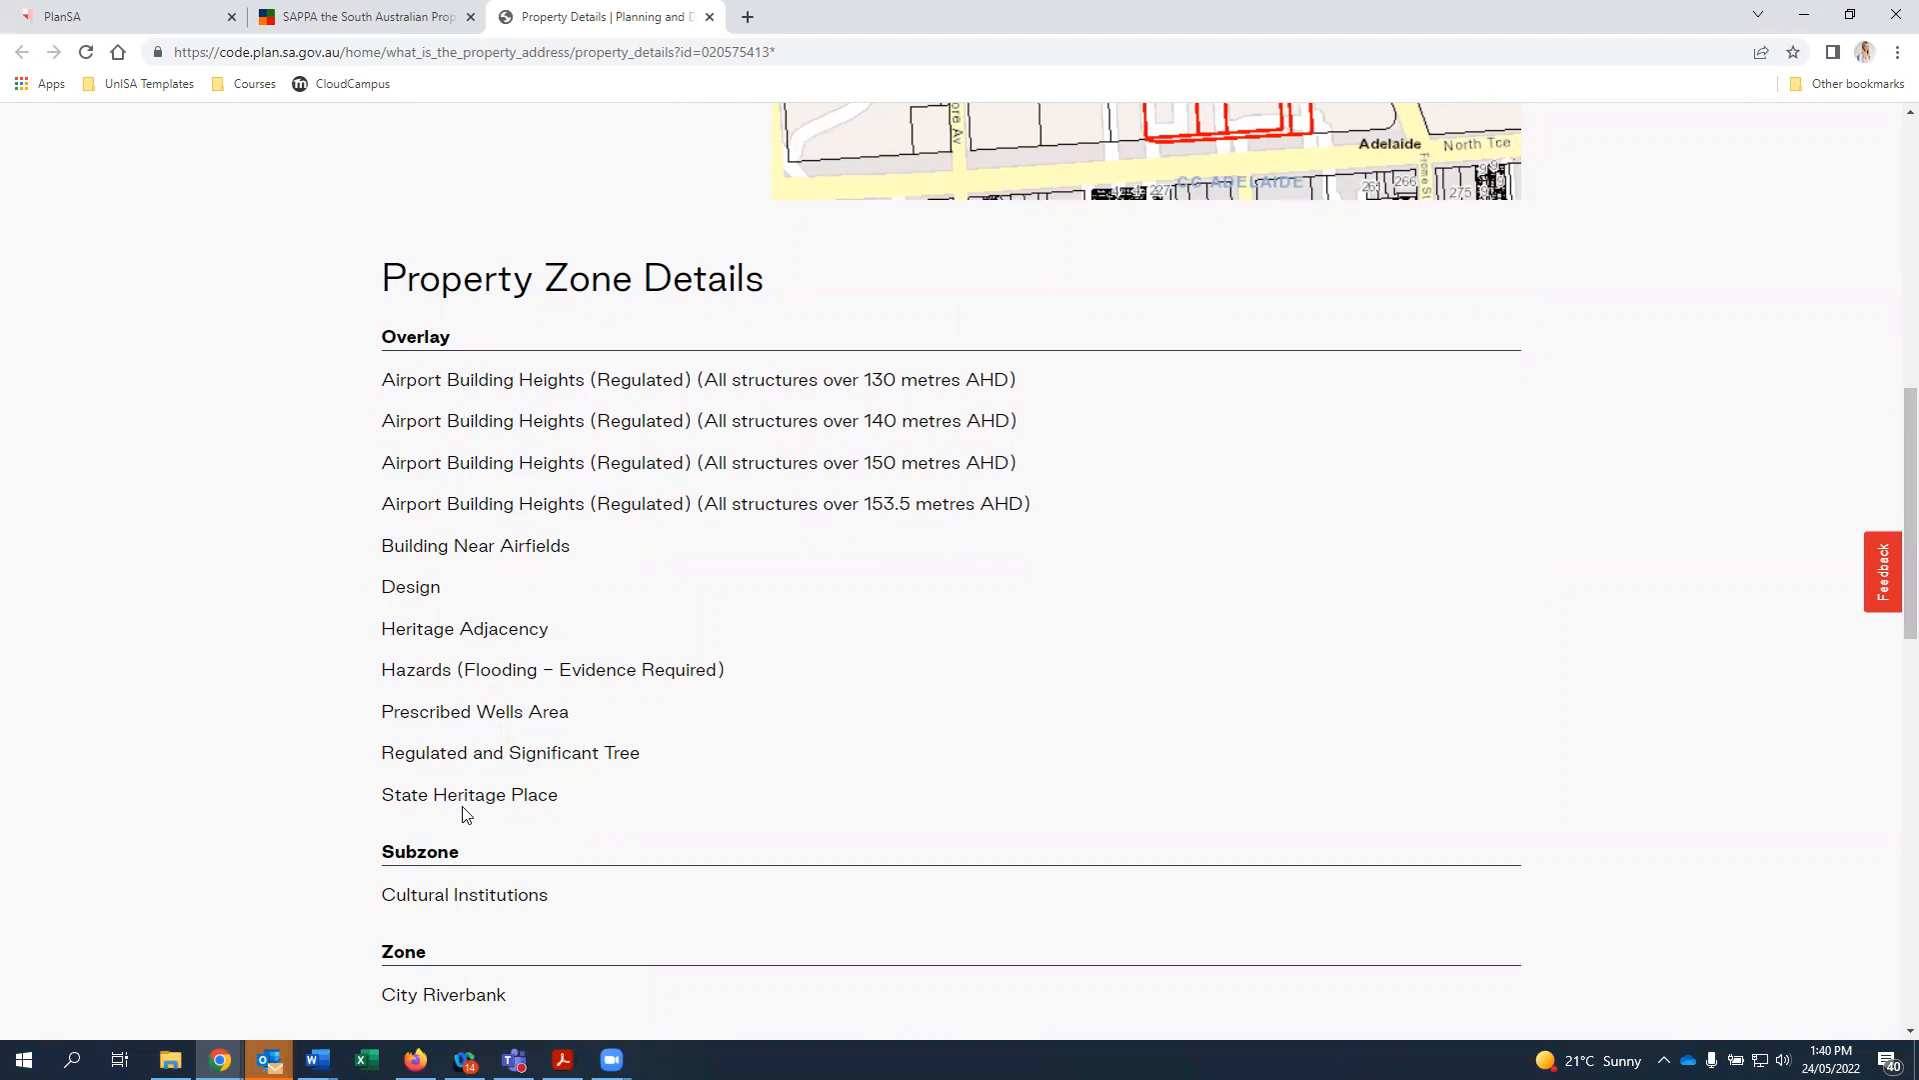
pyautogui.scroll(-2, 493, 810)
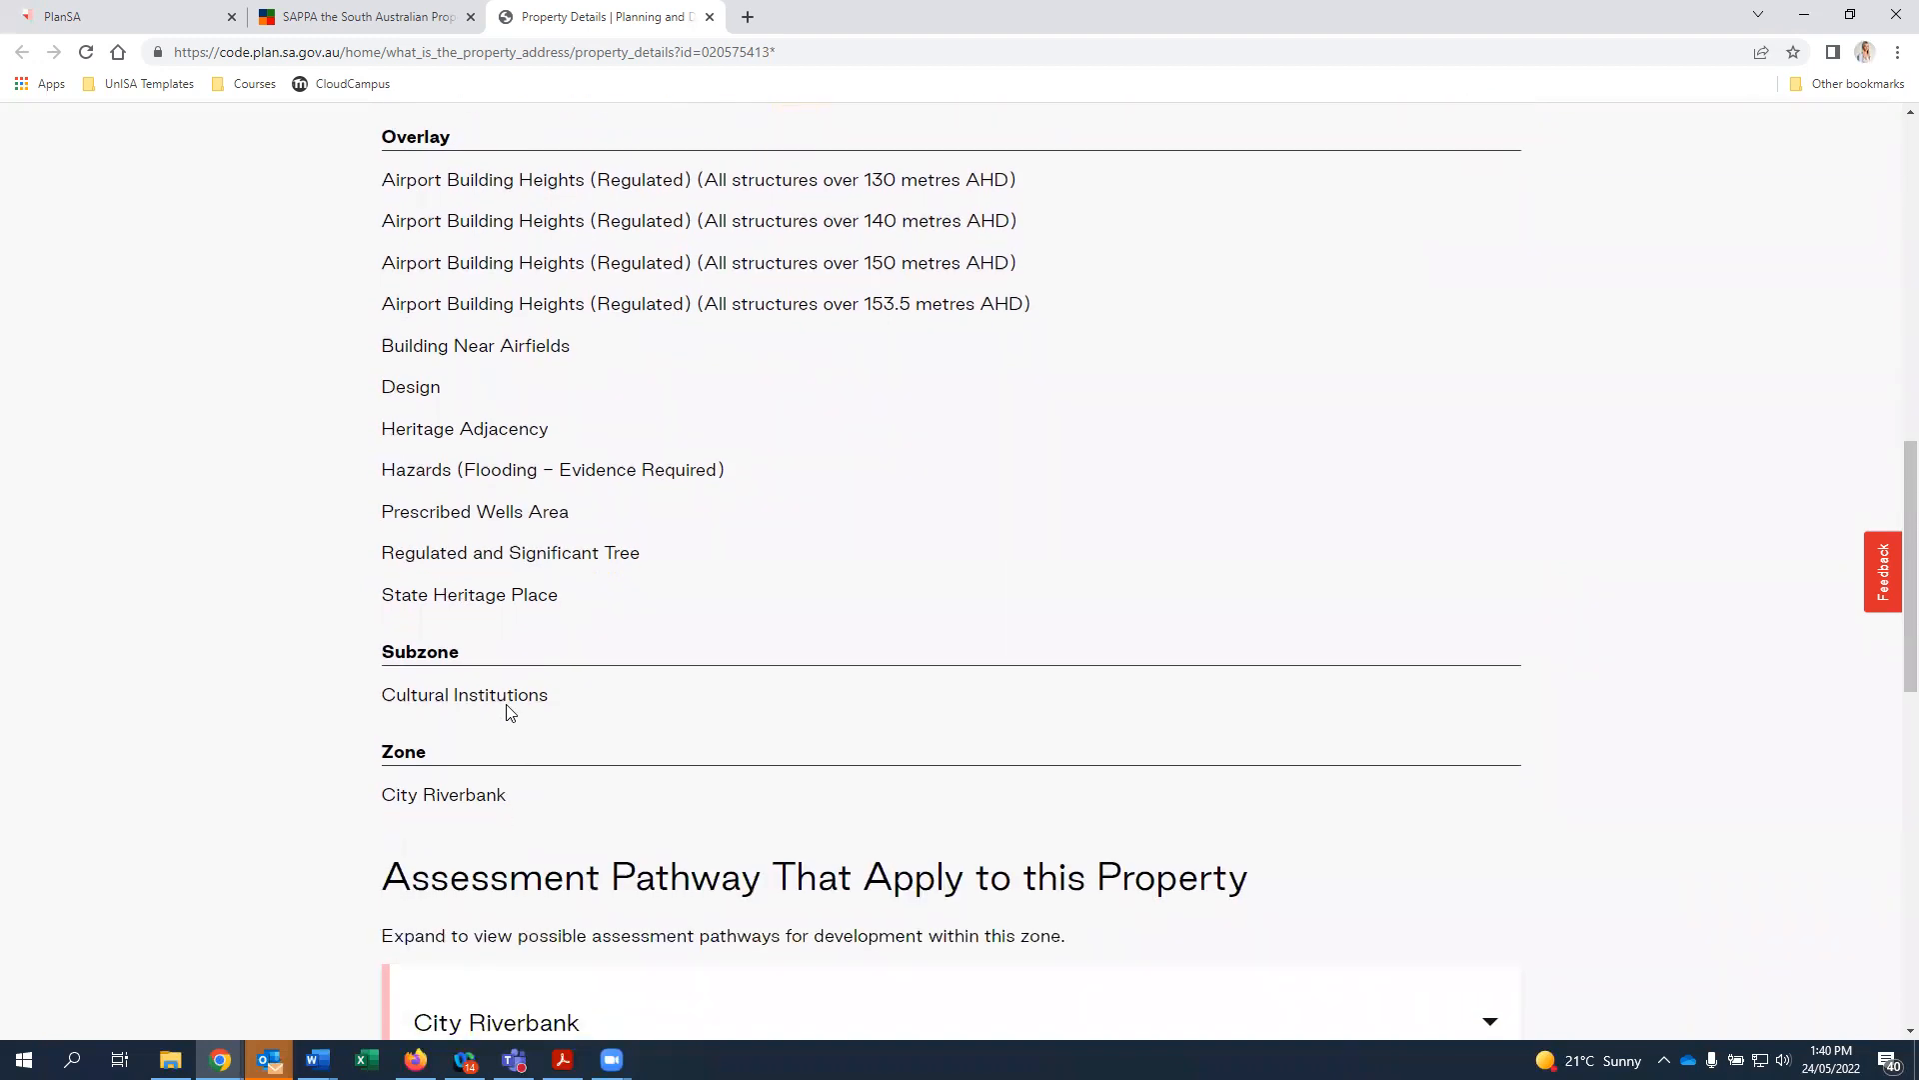
pyautogui.scroll(-5, 508, 712)
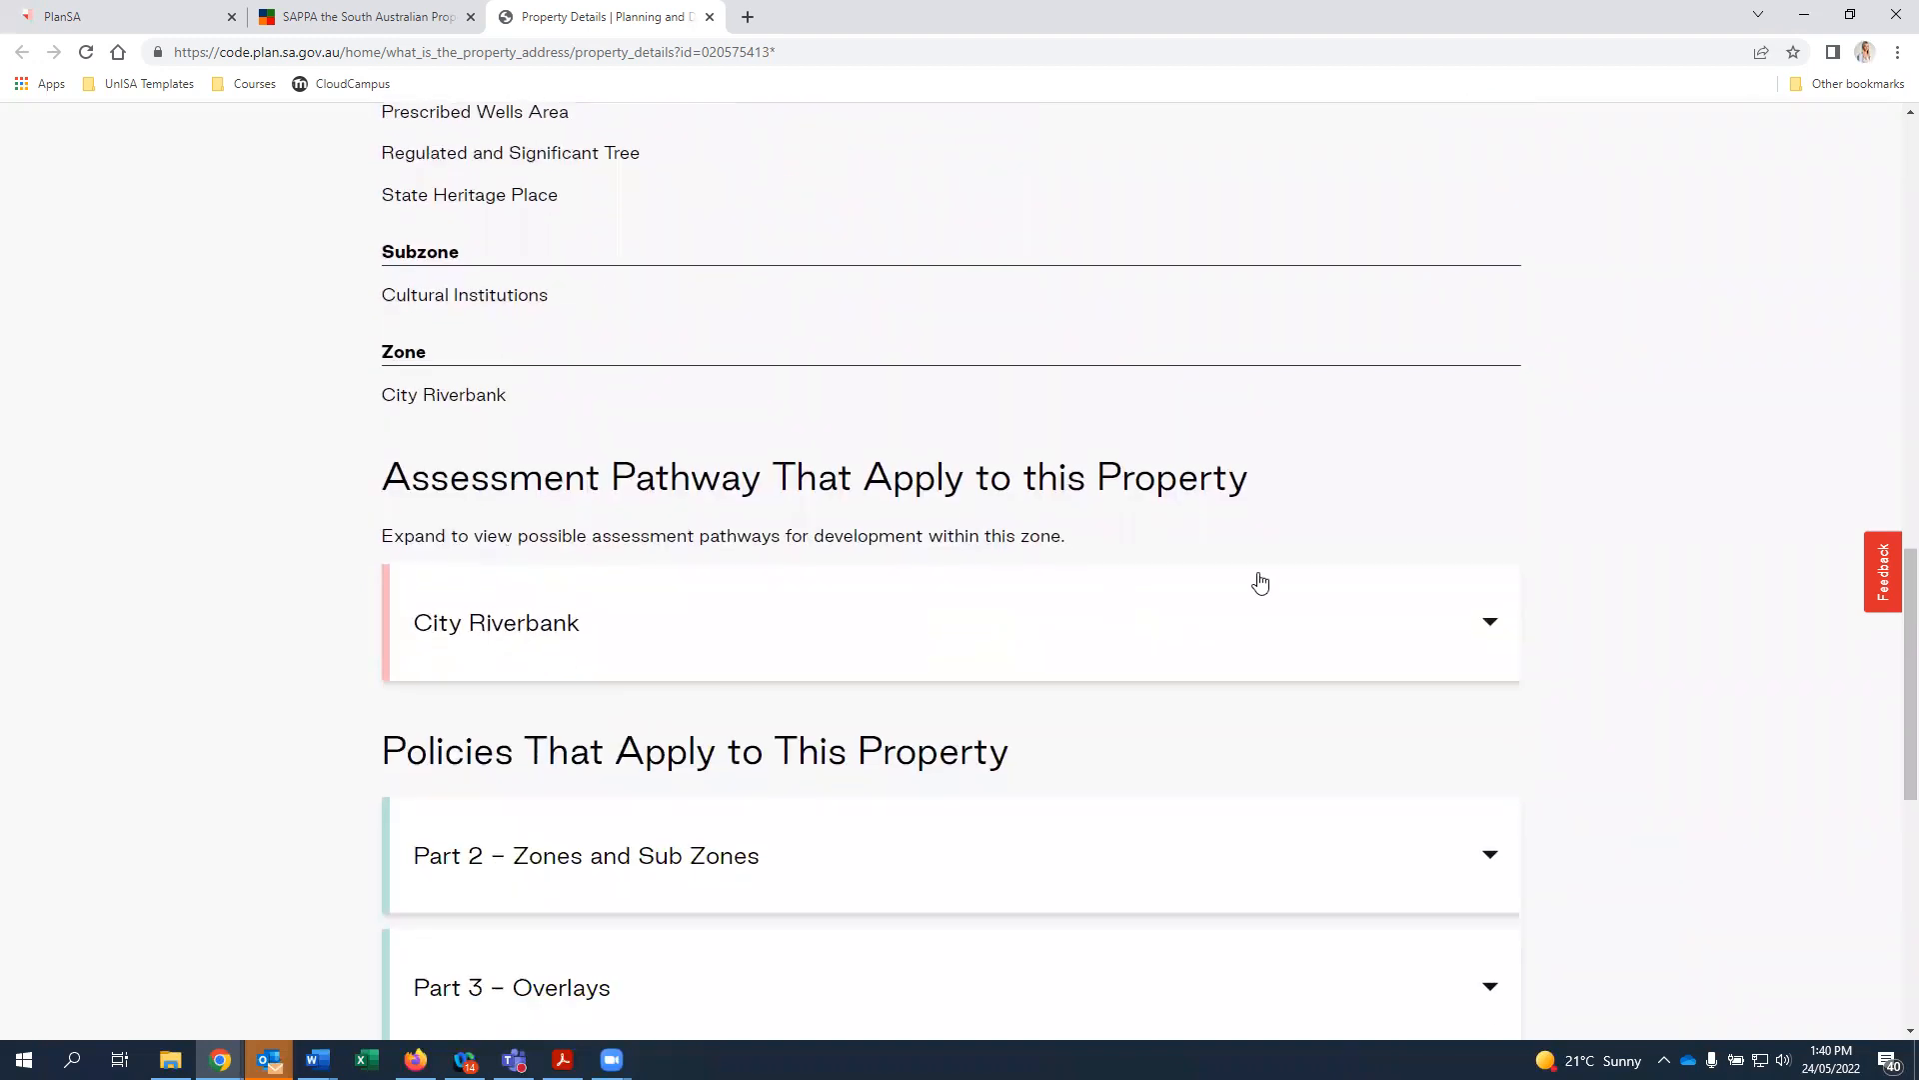
# Expand the Part 3 - Overlays policies that apply to this property and look through the overlay list
pyautogui.scroll(-2, 1299, 661)
pyautogui.click(1488, 684)
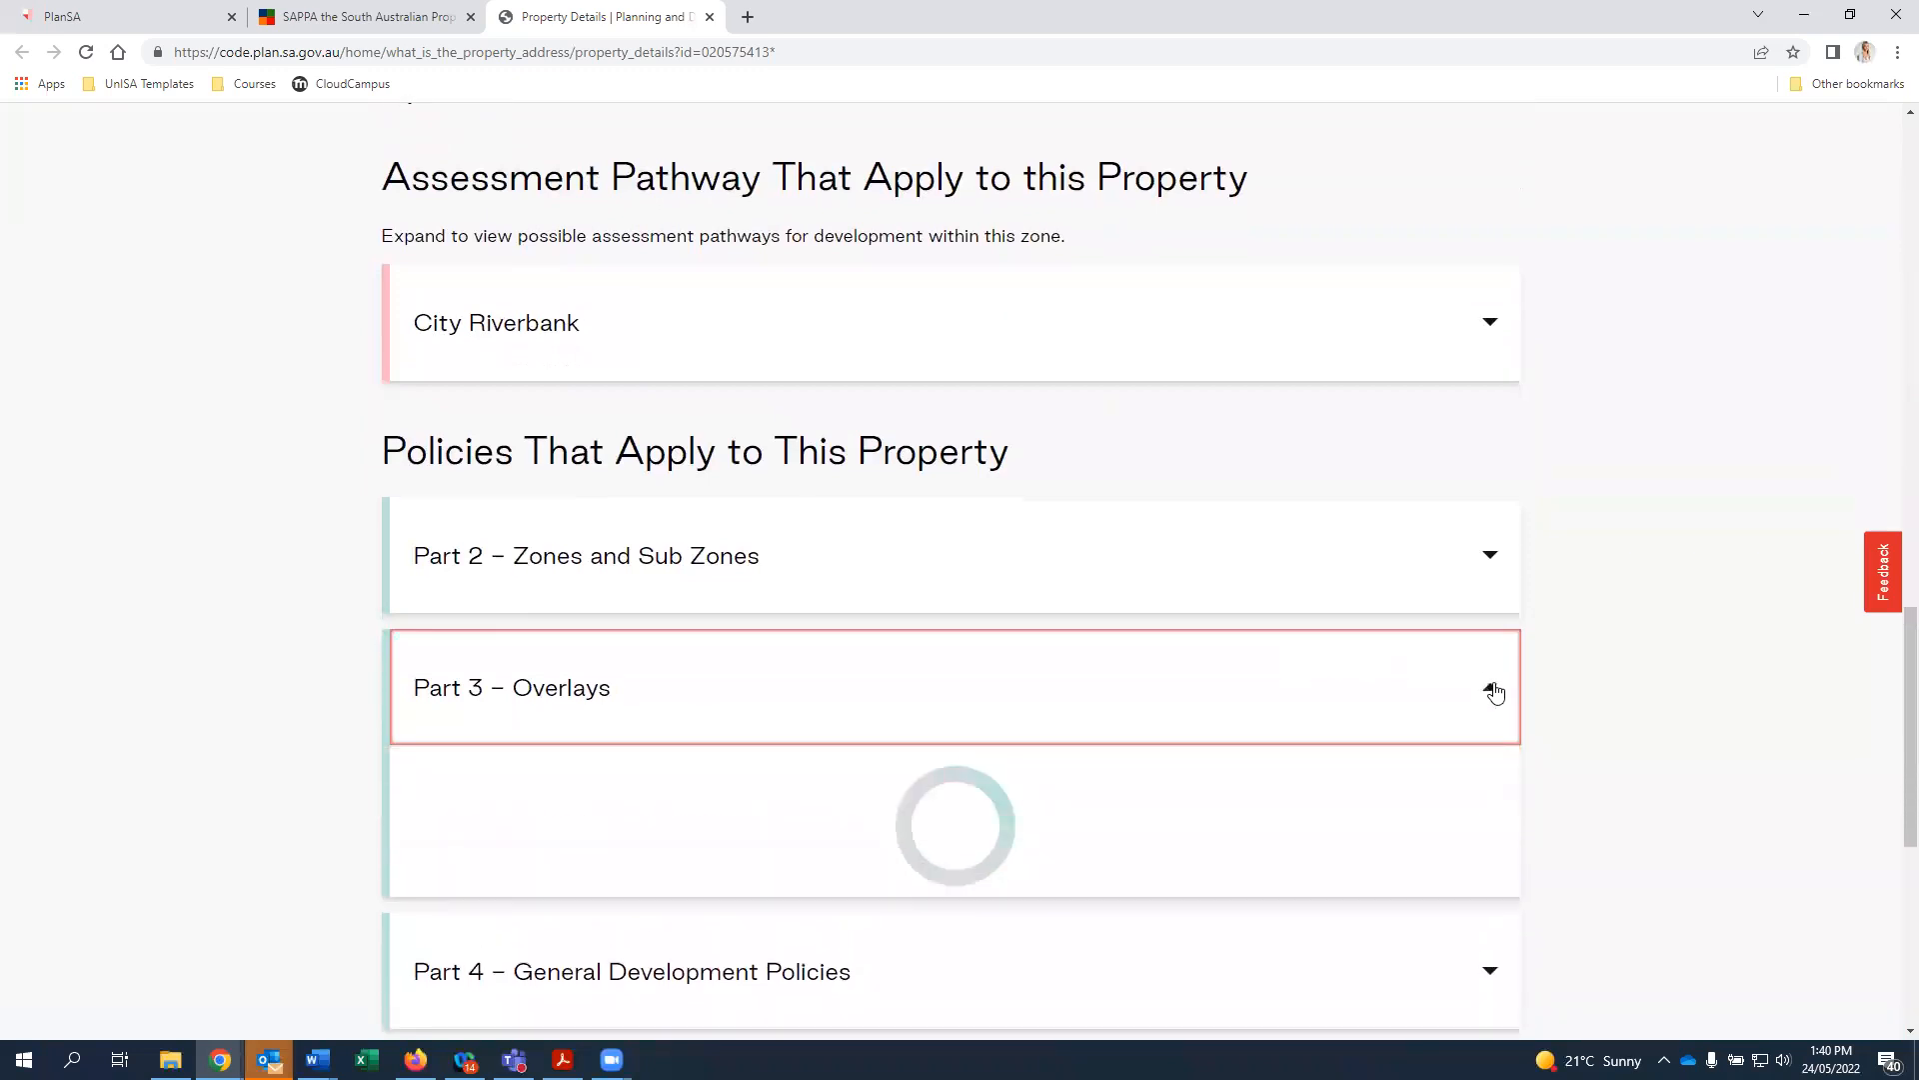
pyautogui.scroll(-6, 1486, 682)
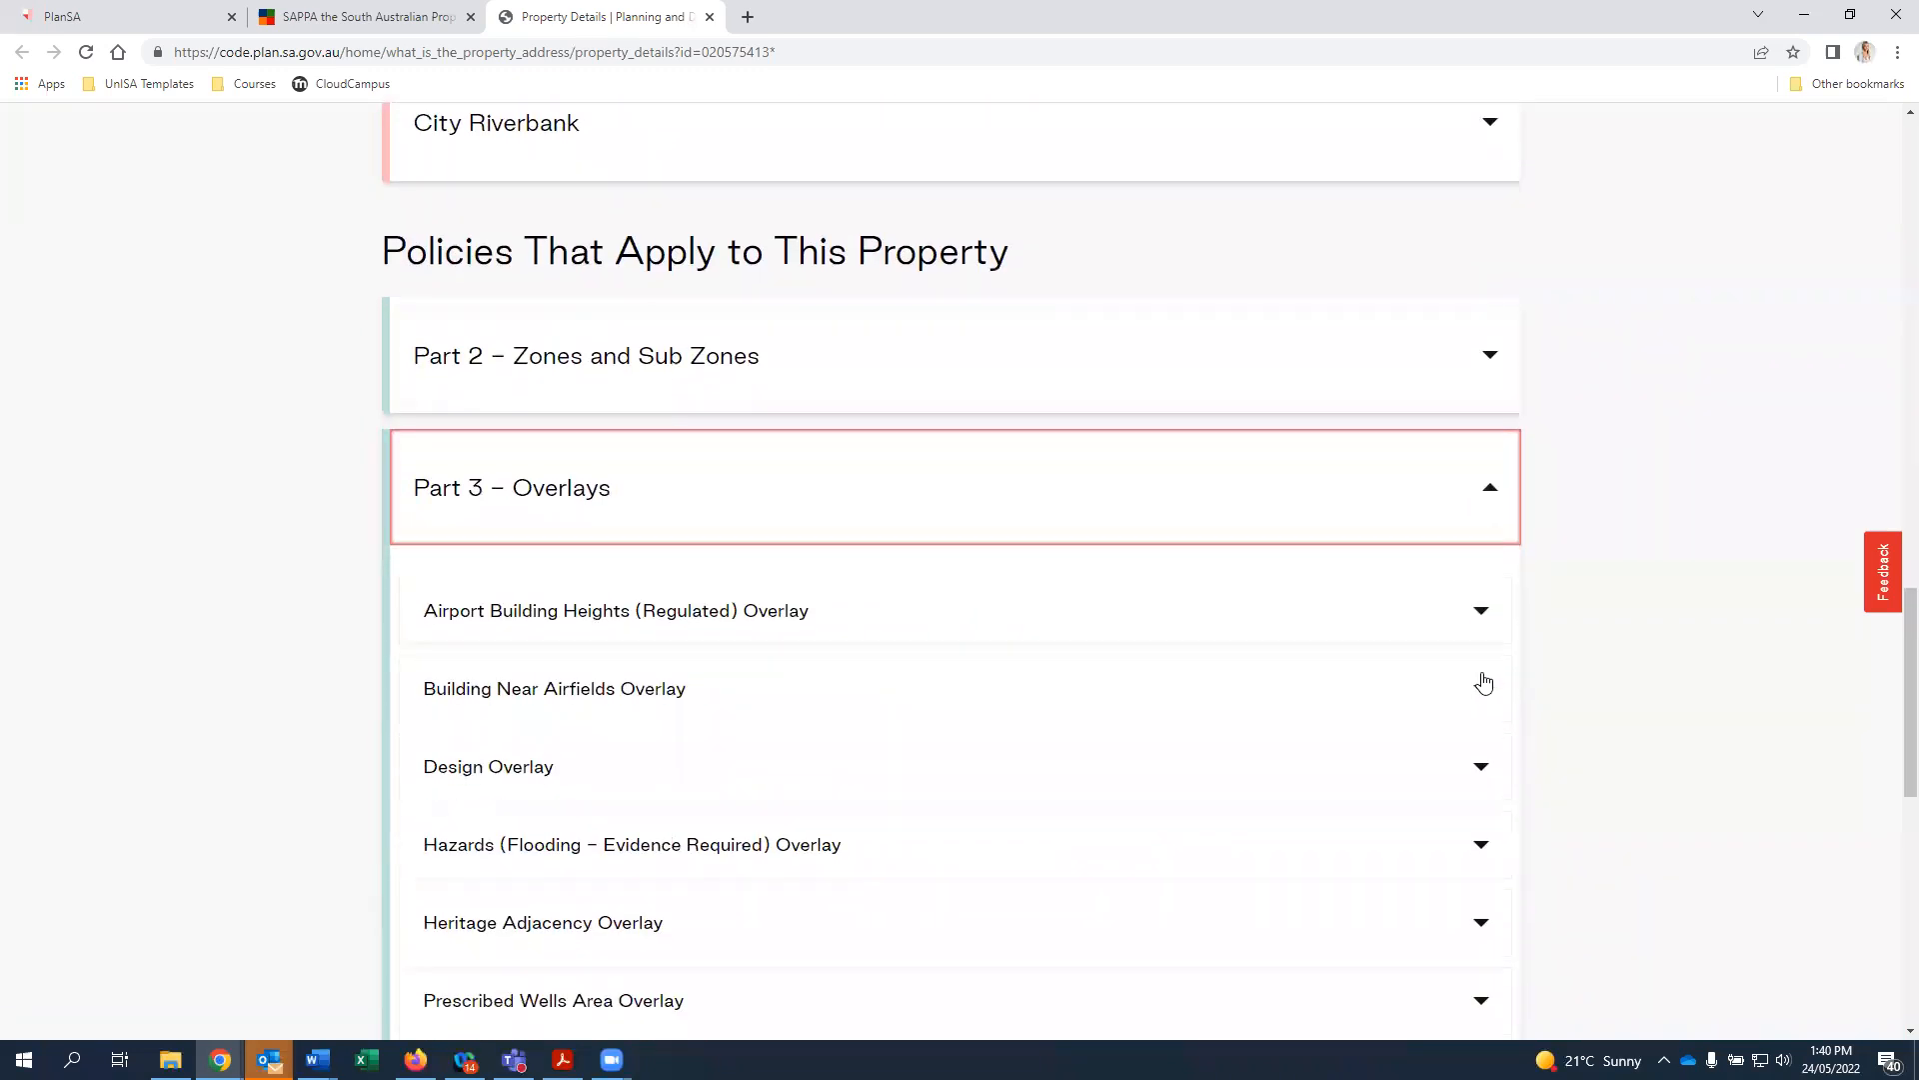
# Expand the State Heritage Place Overlay policies and review the desired outcome and the Built Form performance outcomes
pyautogui.click(1486, 760)
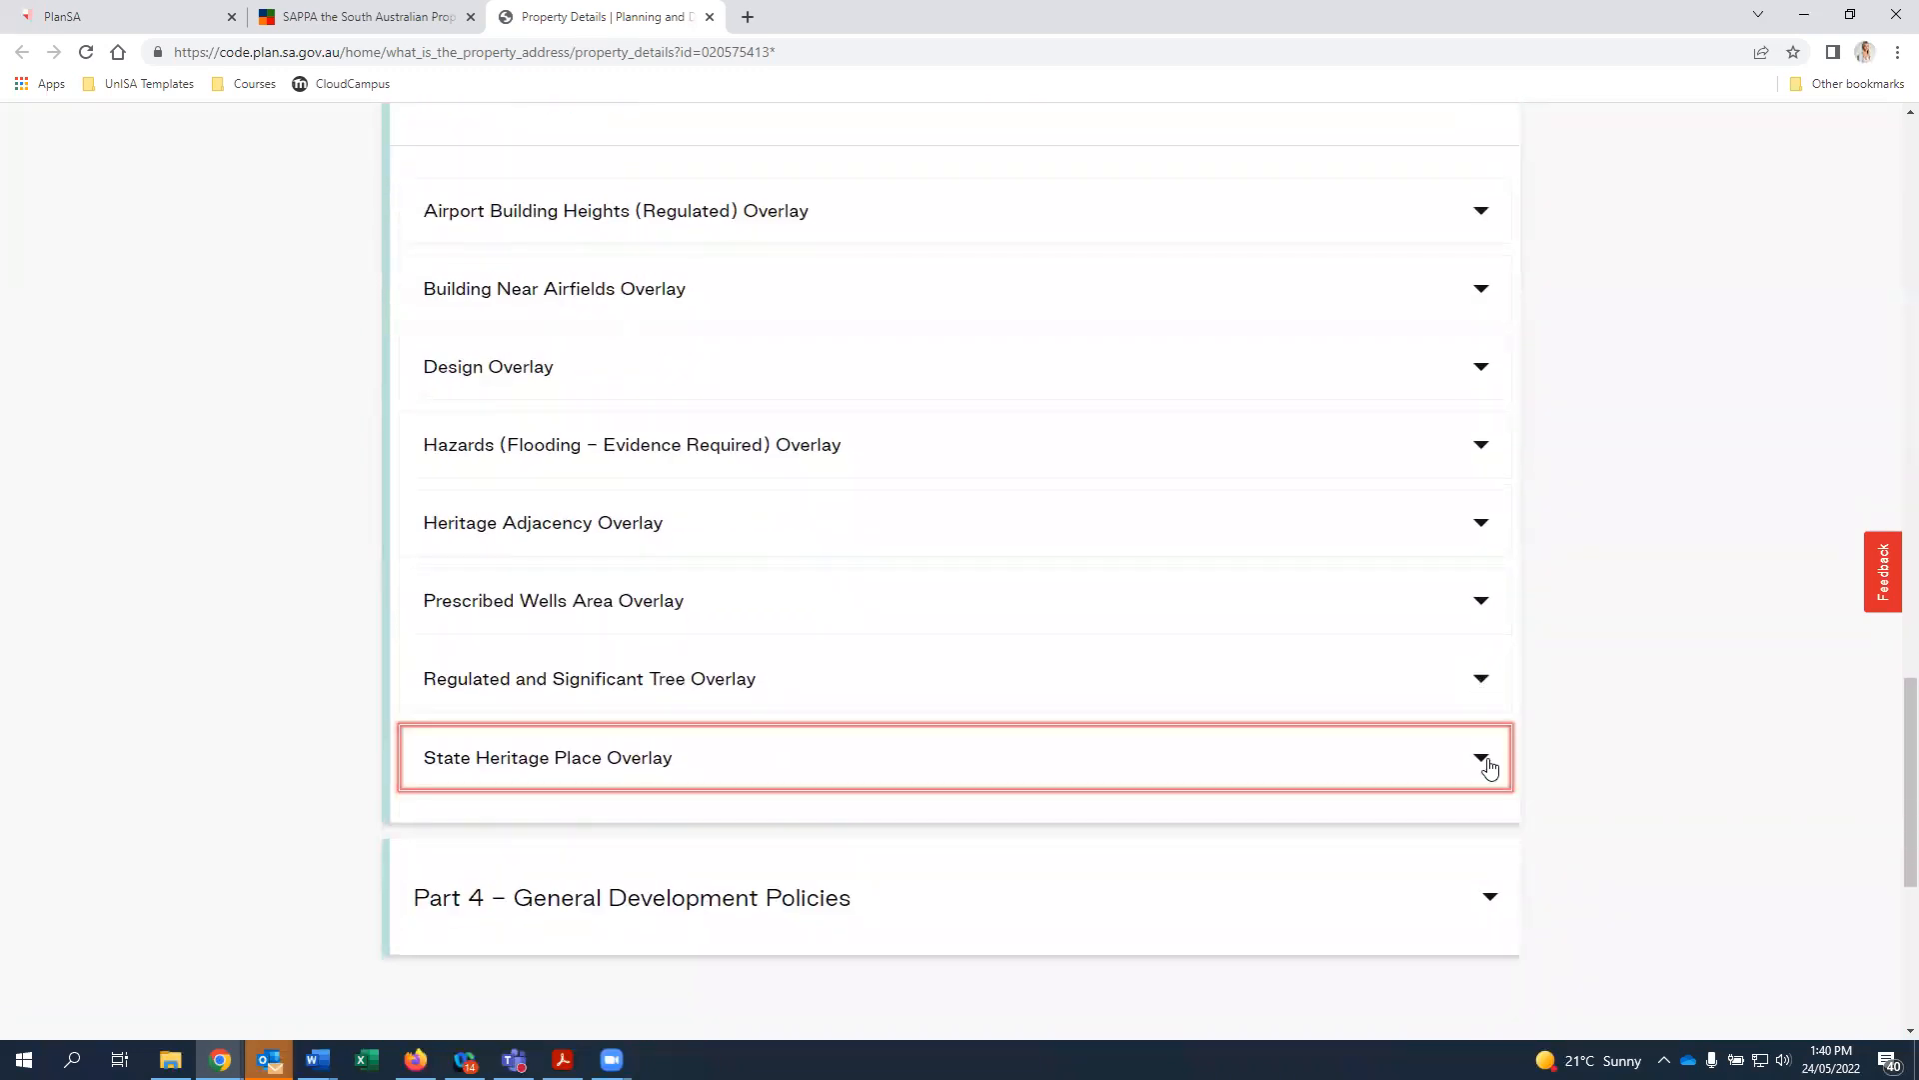
pyautogui.scroll(-6, 1486, 768)
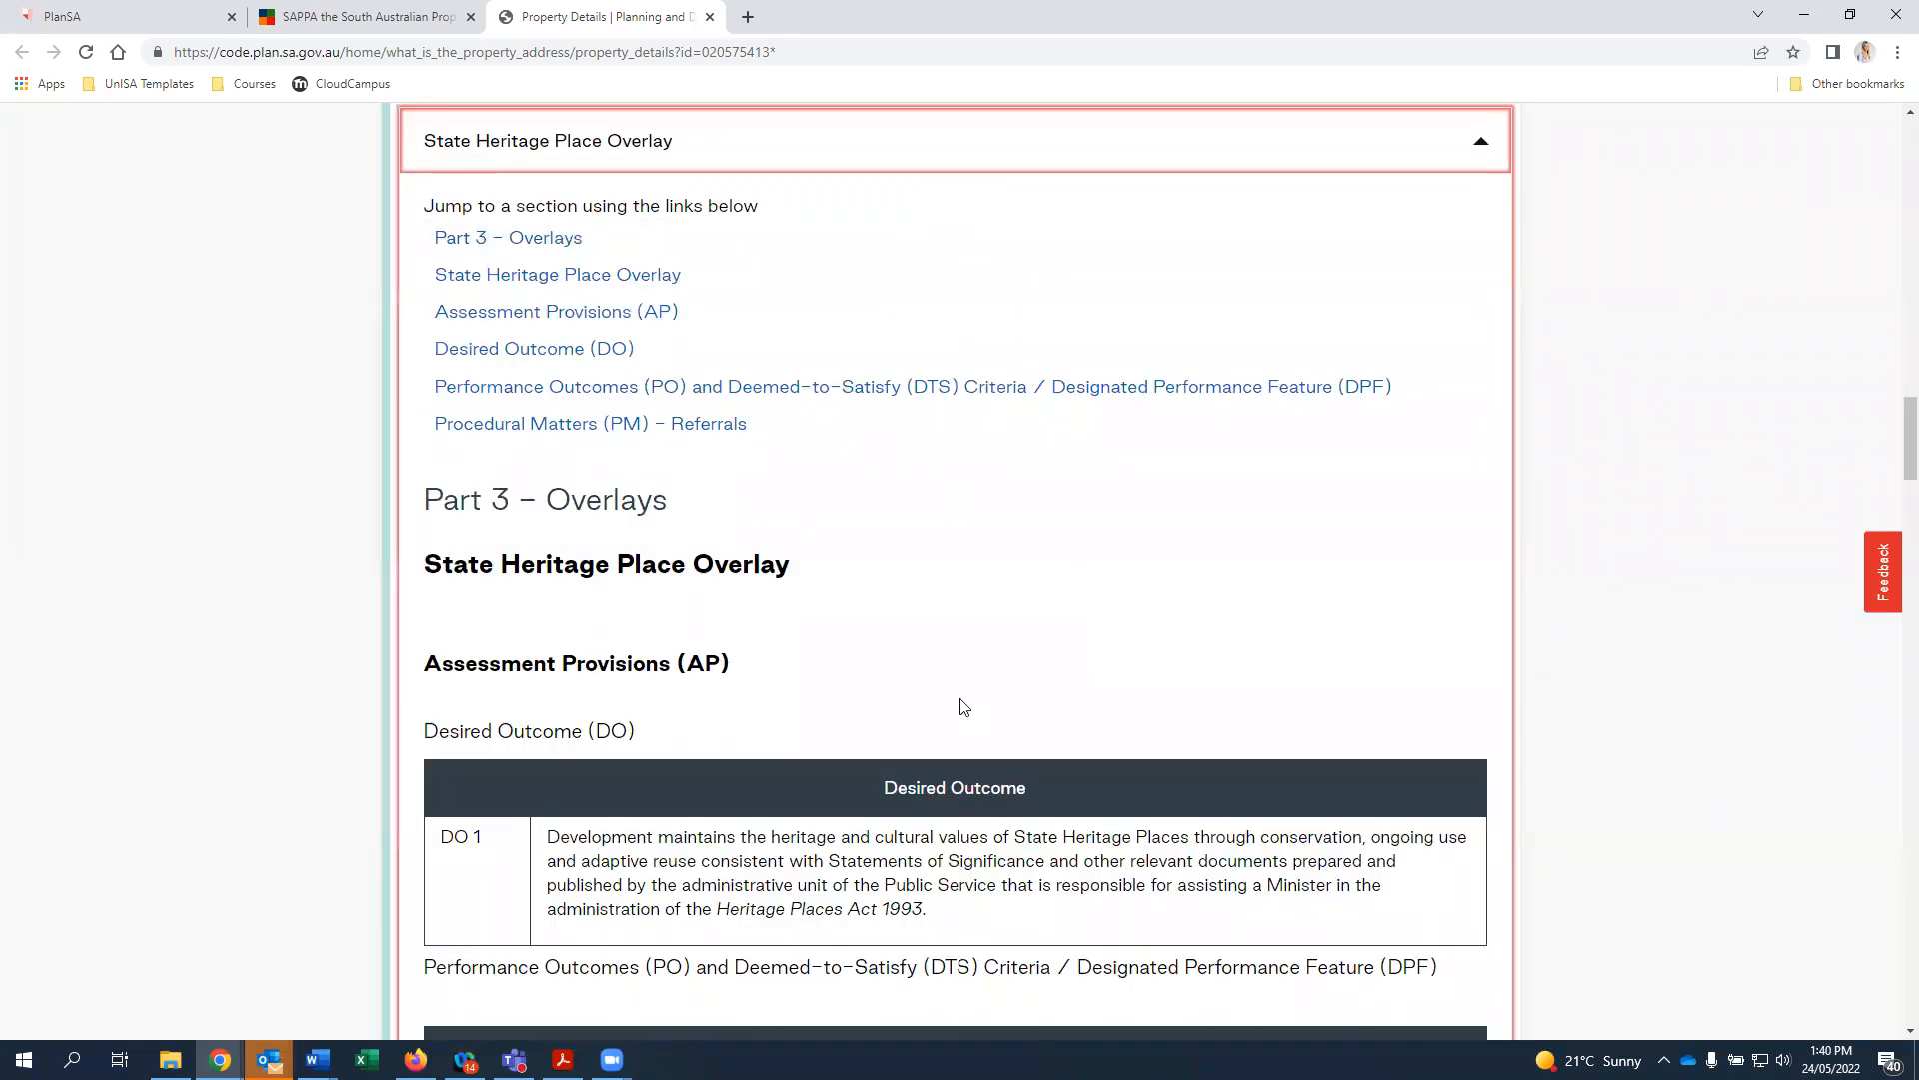
pyautogui.scroll(-2, 962, 706)
pyautogui.scroll(-1, 954, 700)
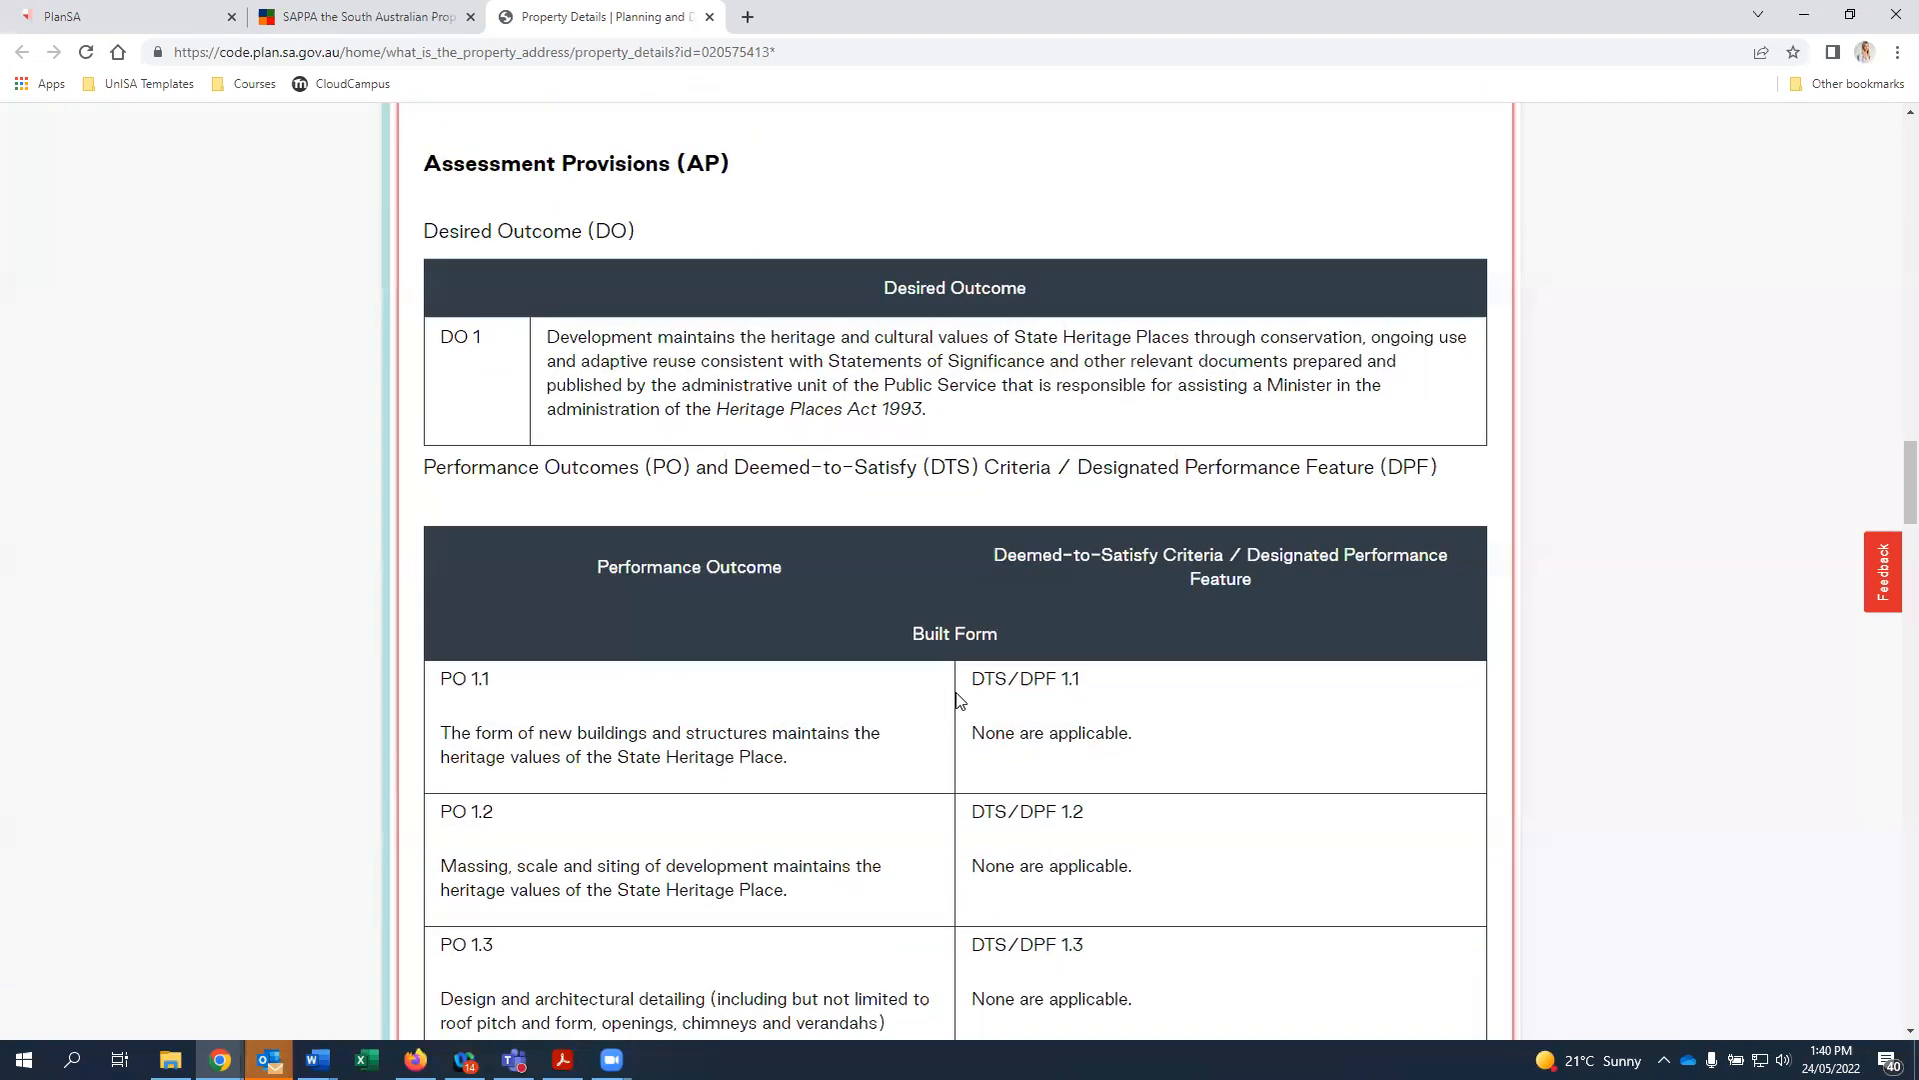
pyautogui.scroll(-1, 900, 687)
pyautogui.scroll(20, 882, 687)
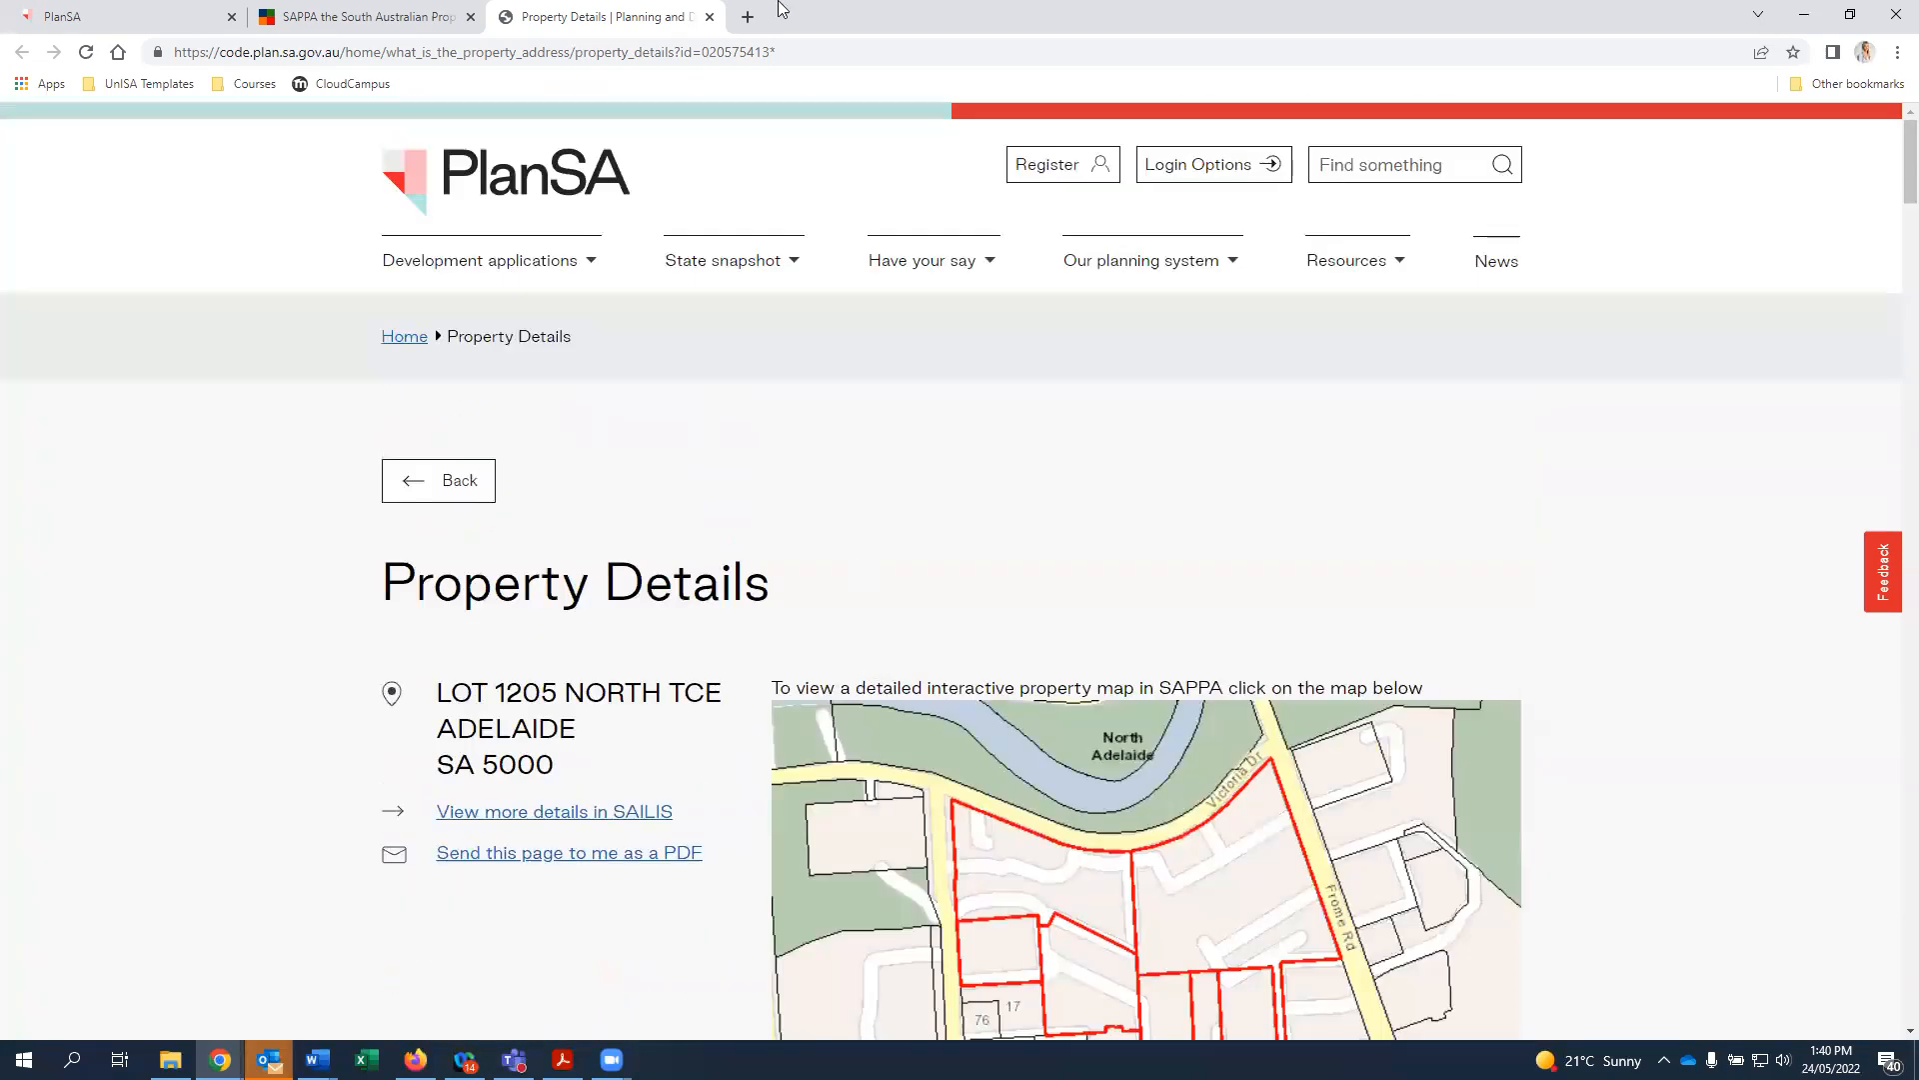
# Return to SAPPA, export the selected parcel's Zoning - PDI Act table to Excel and open the downloaded ParcelPlanningPDI.xls despite the format warning
pyautogui.click(368, 20)
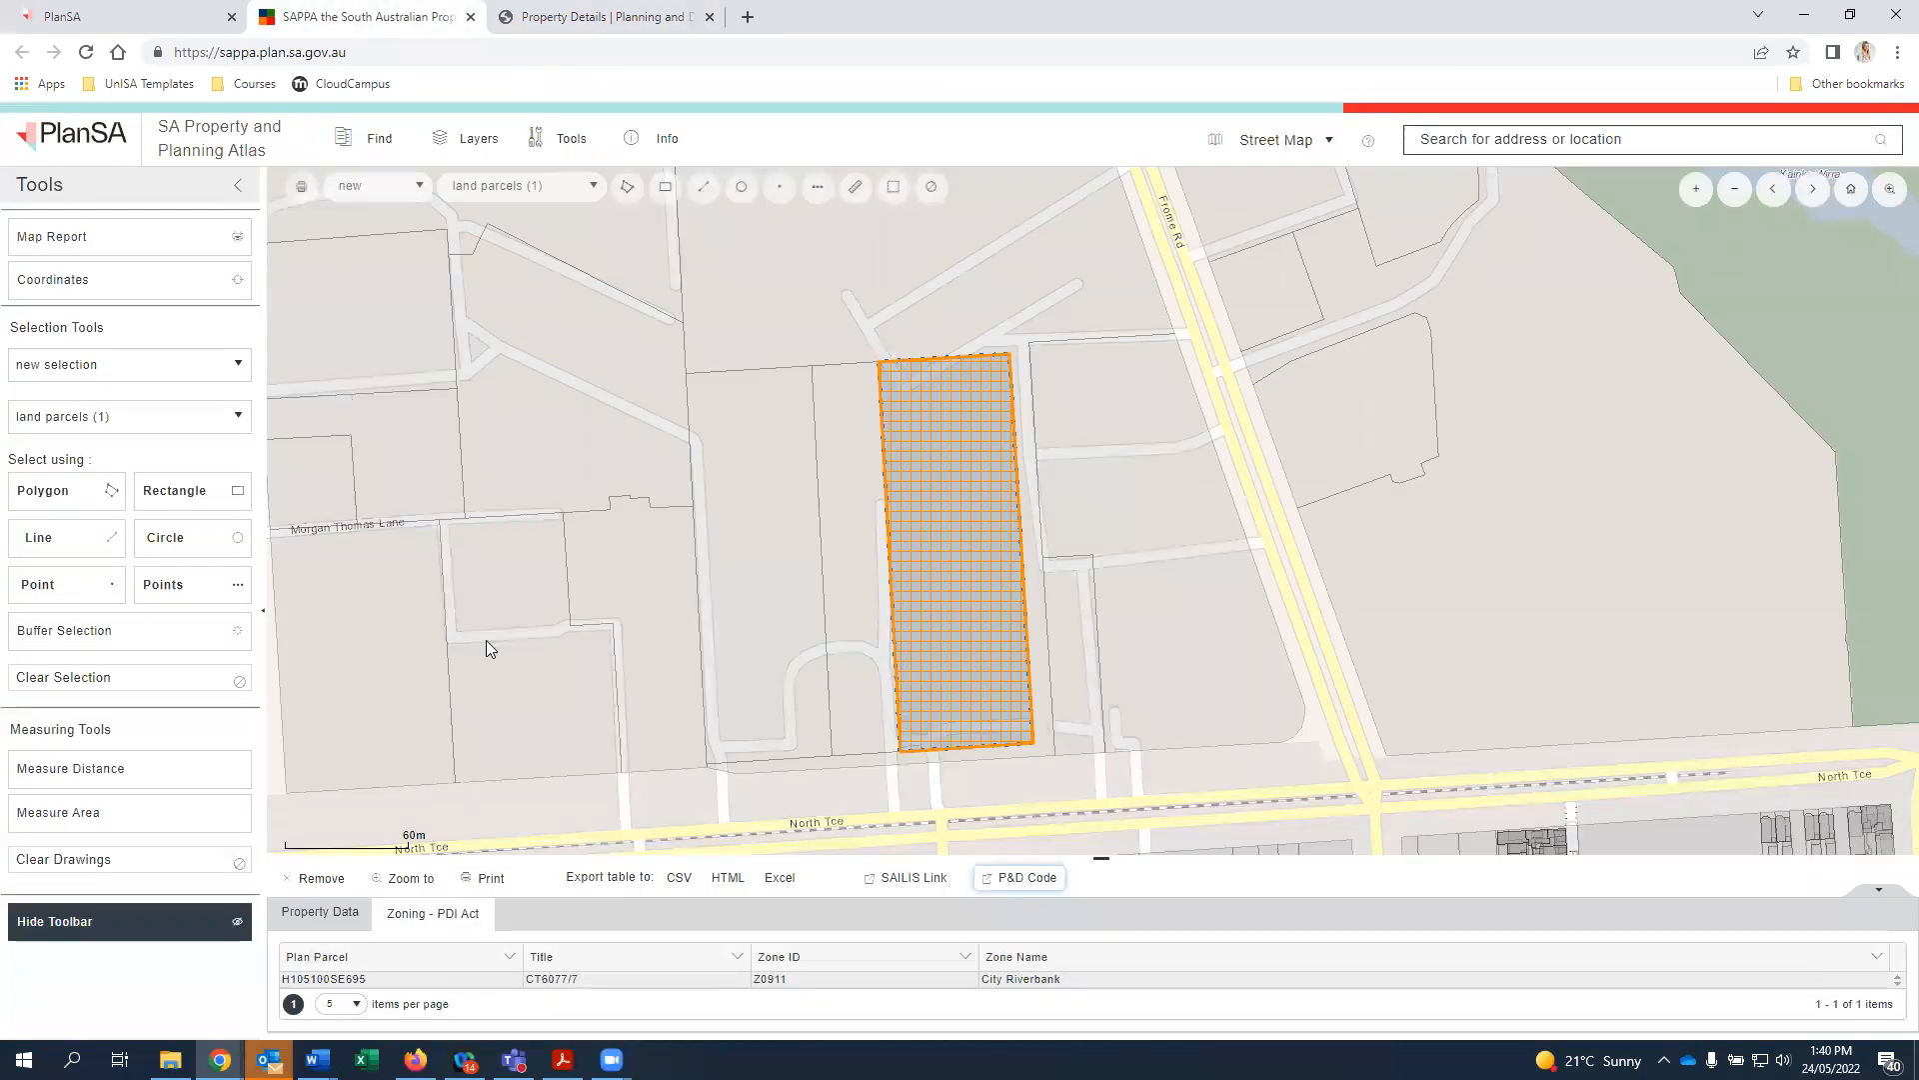
pyautogui.click(778, 878)
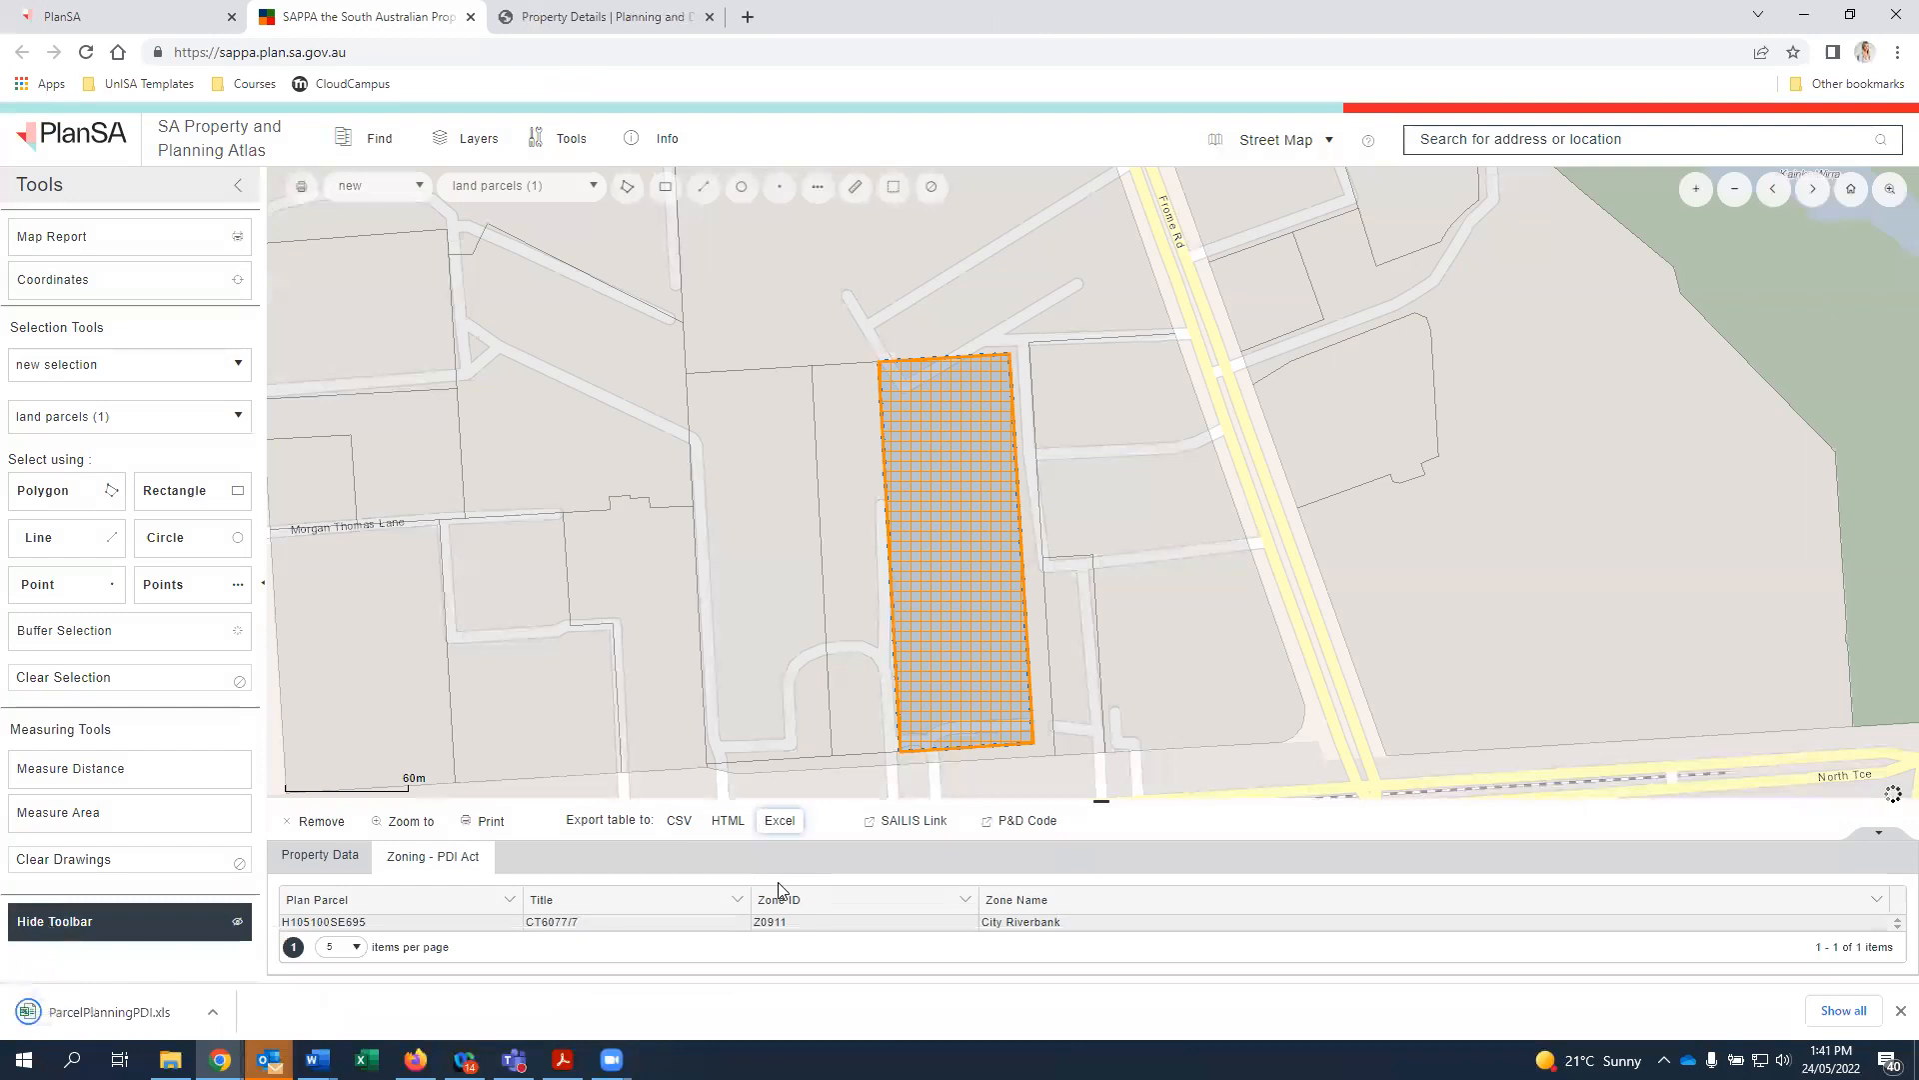
pyautogui.click(97, 1012)
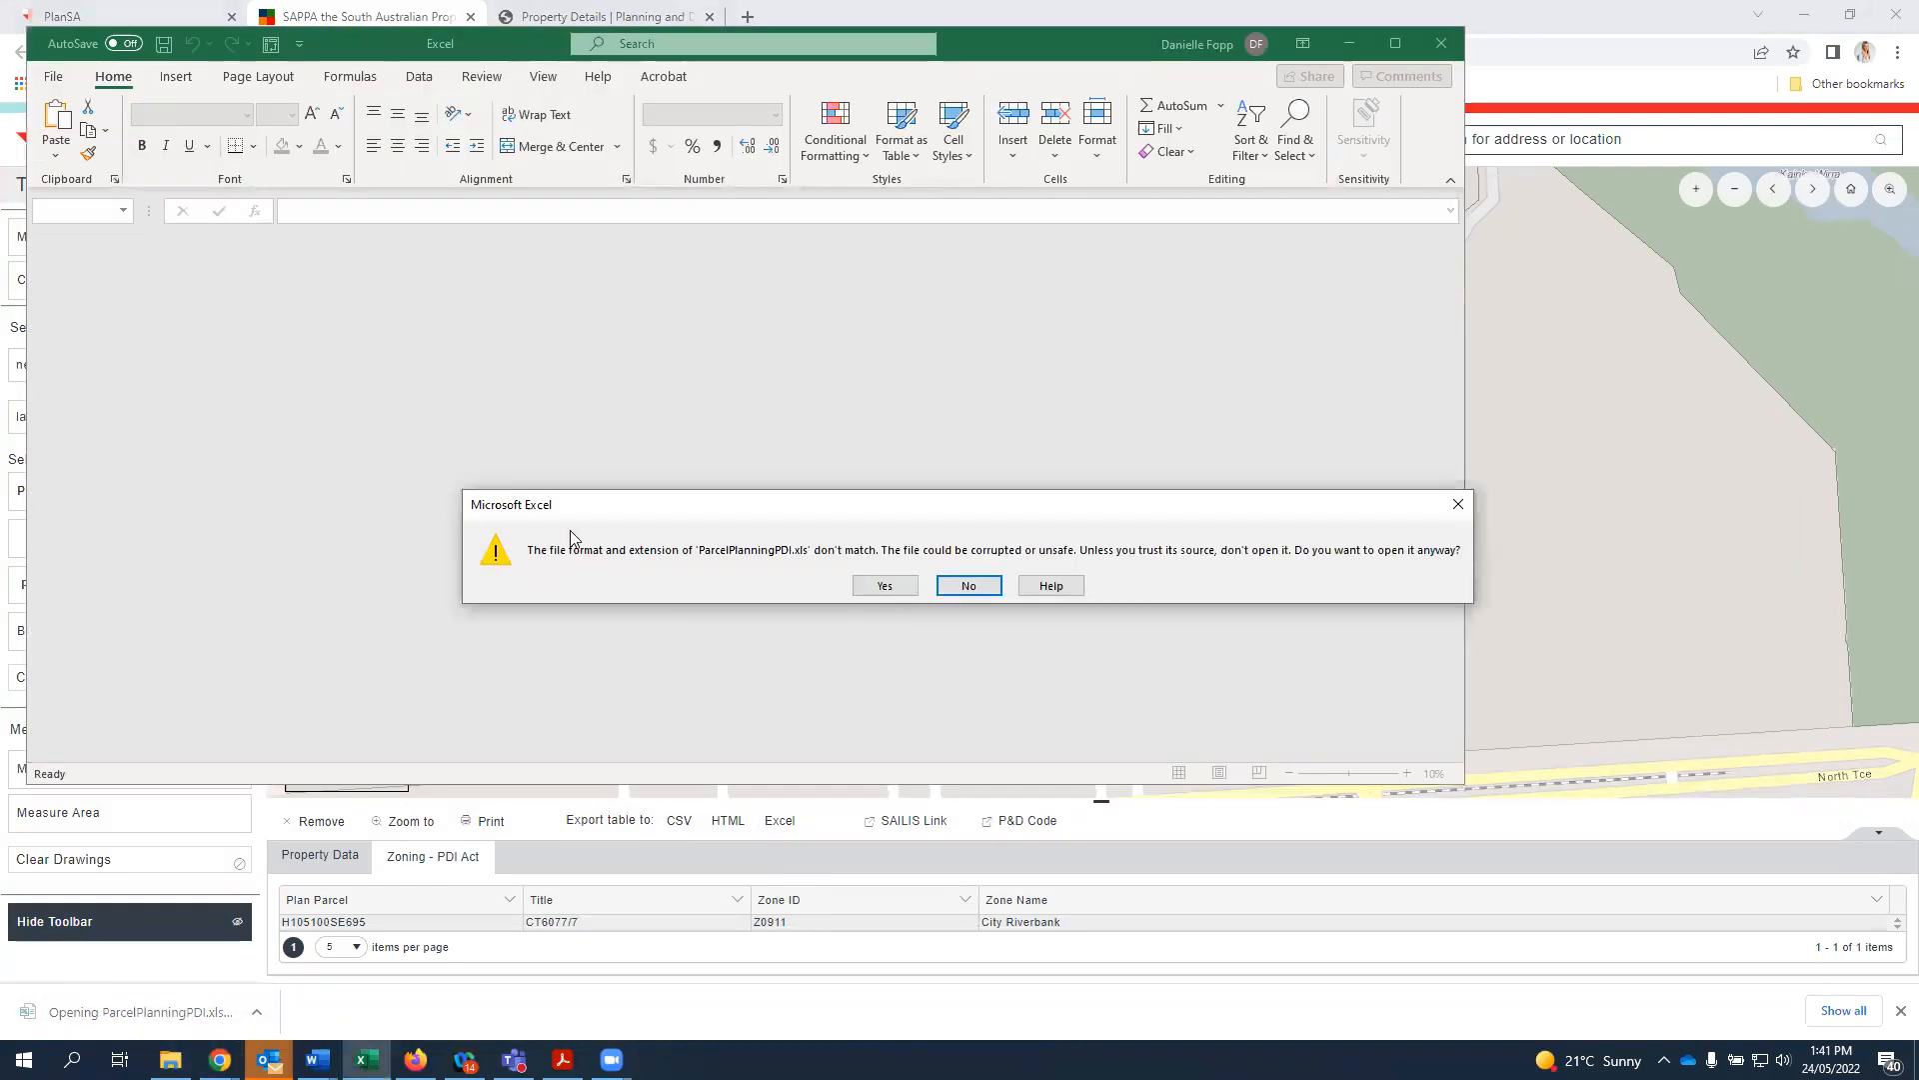
pyautogui.click(884, 583)
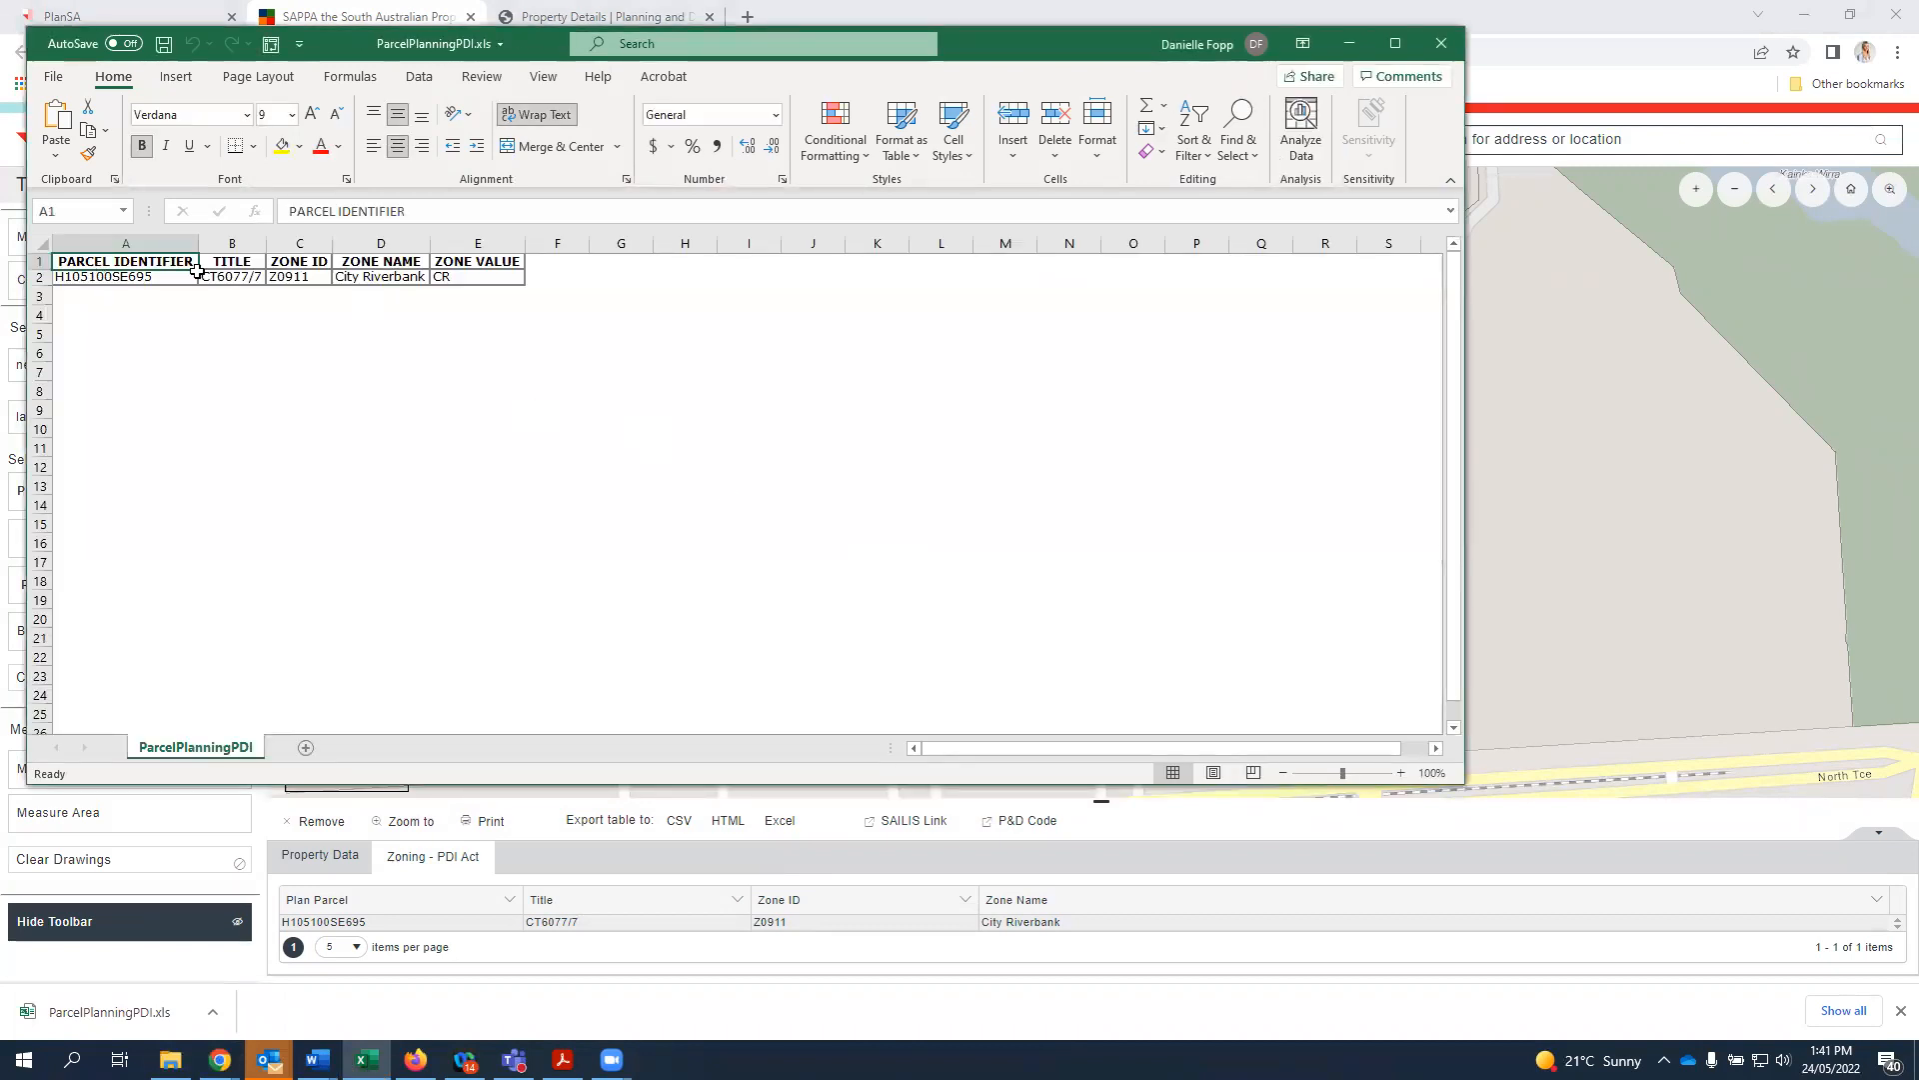
# Examine the parcel identifier, title and zone columns in the exported spreadsheet and go back to the SAPPA browser window
pyautogui.moveTo(159, 268); pyautogui.dragTo(450, 278)
pyautogui.click(439, 333)
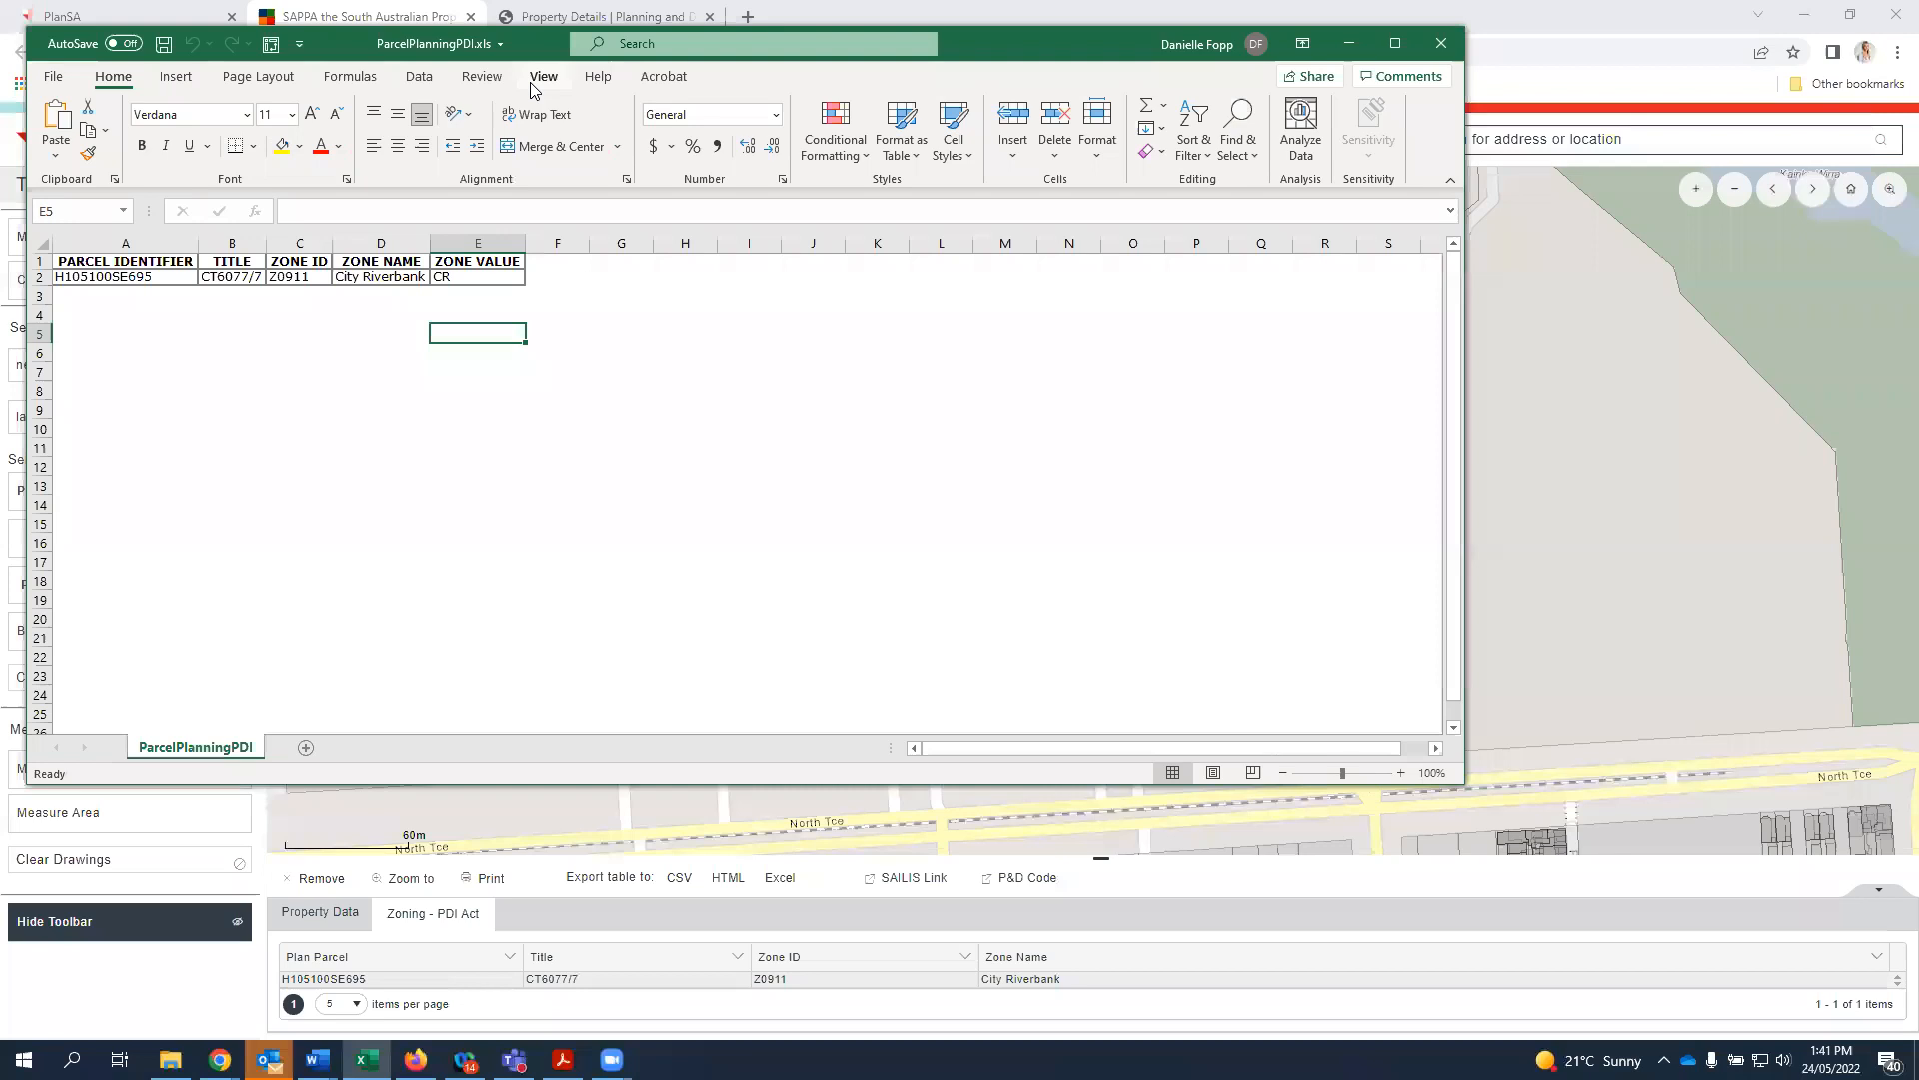
pyautogui.click(1184, 13)
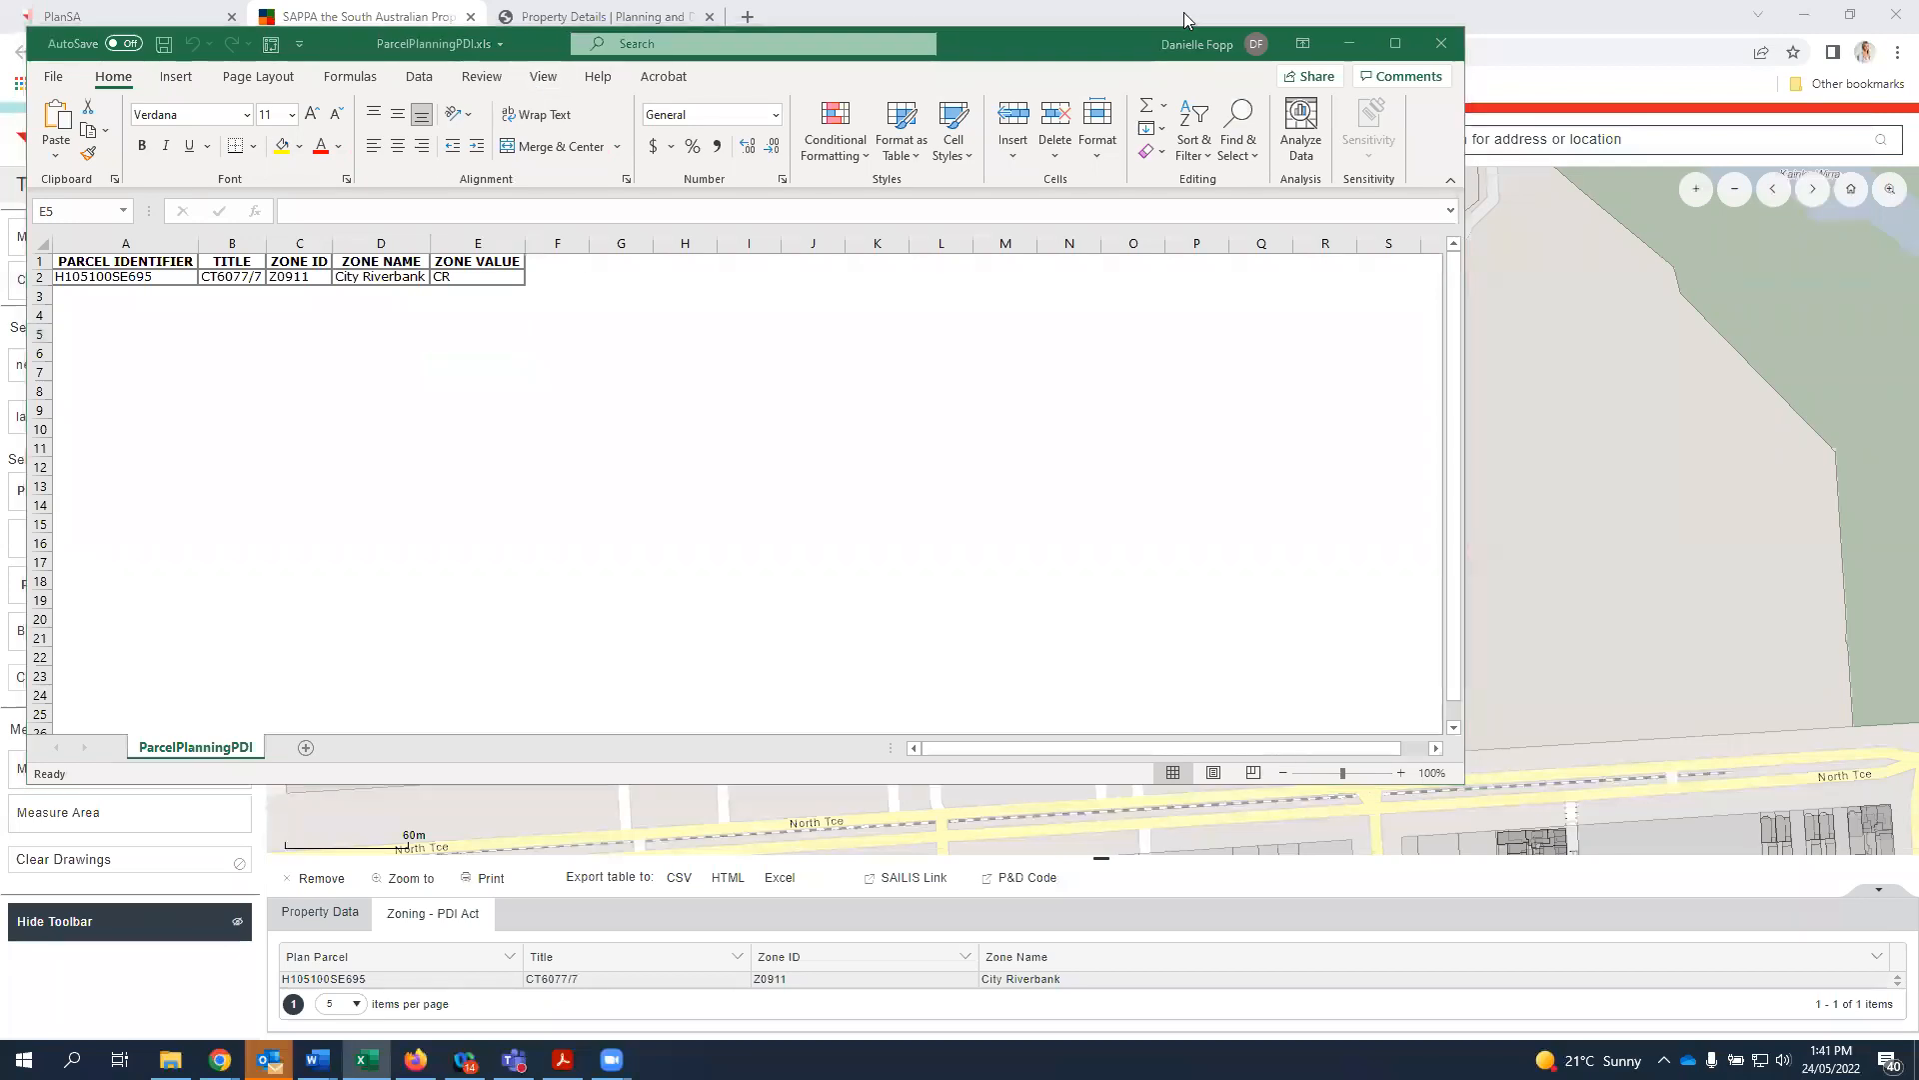